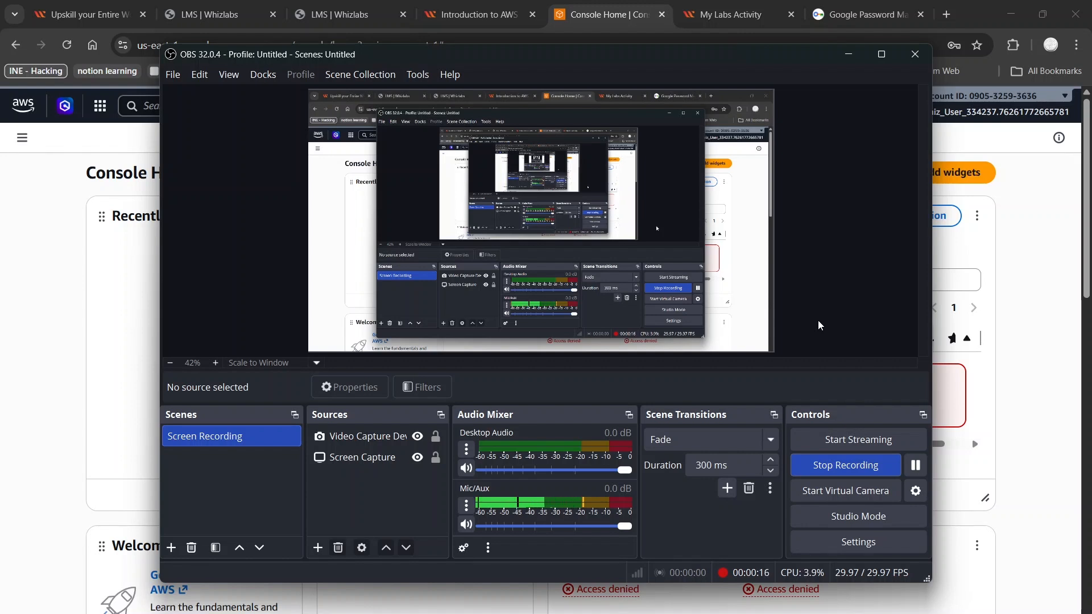
Step: Search the AWS console for iam, open the IAM Users page and start creating a new user
click(848, 54)
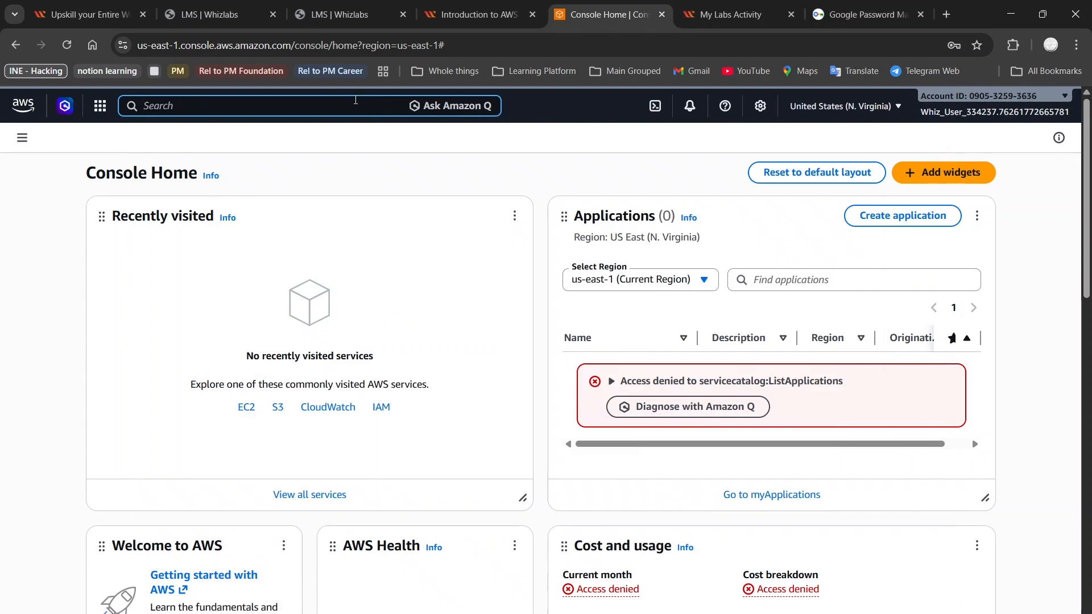
text(iam)
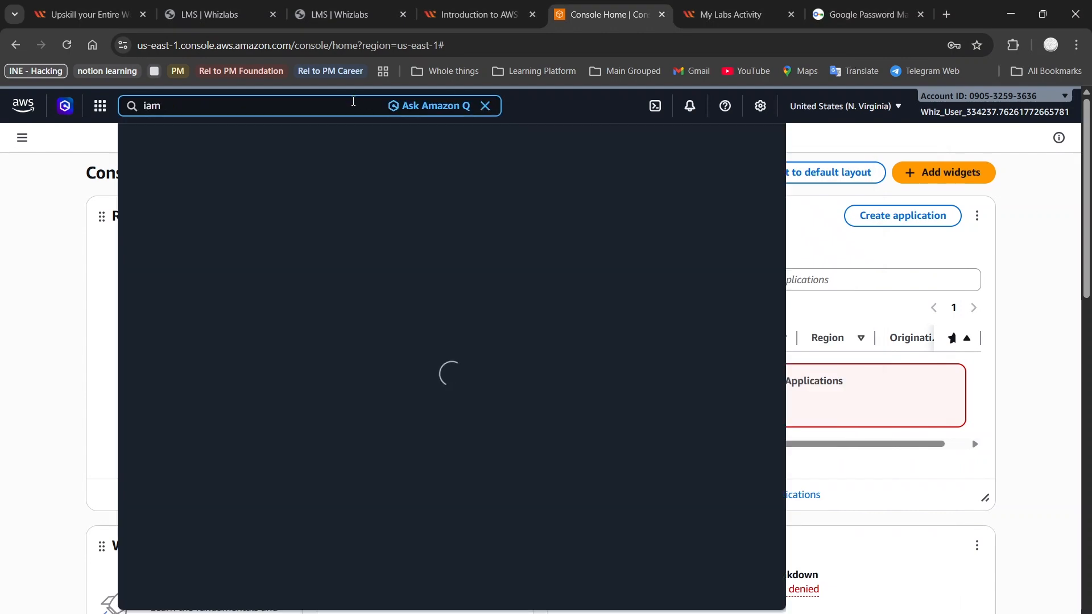
click(357, 239)
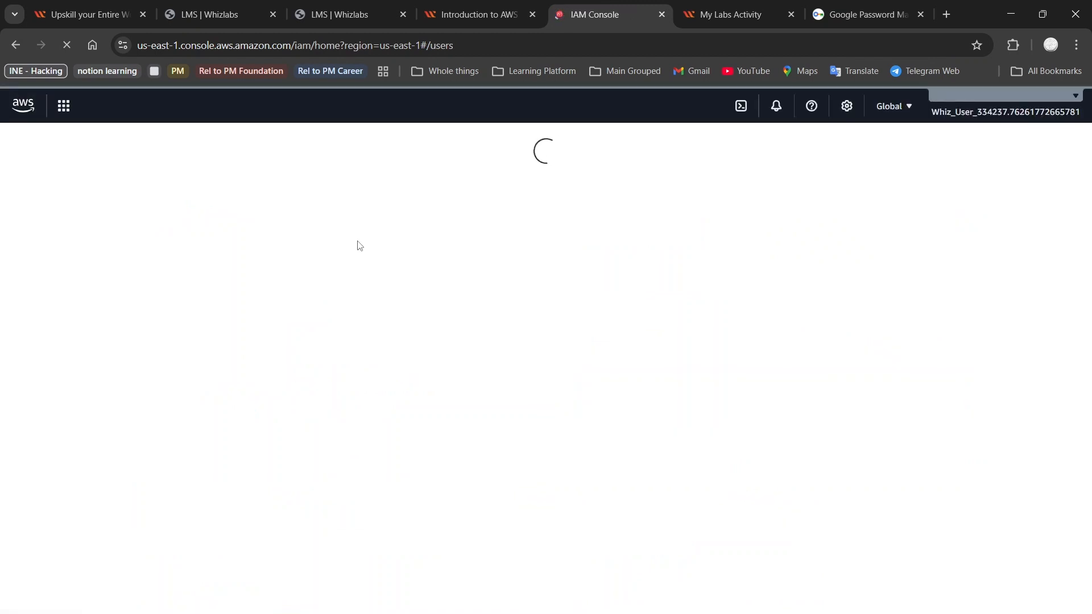
click(1012, 194)
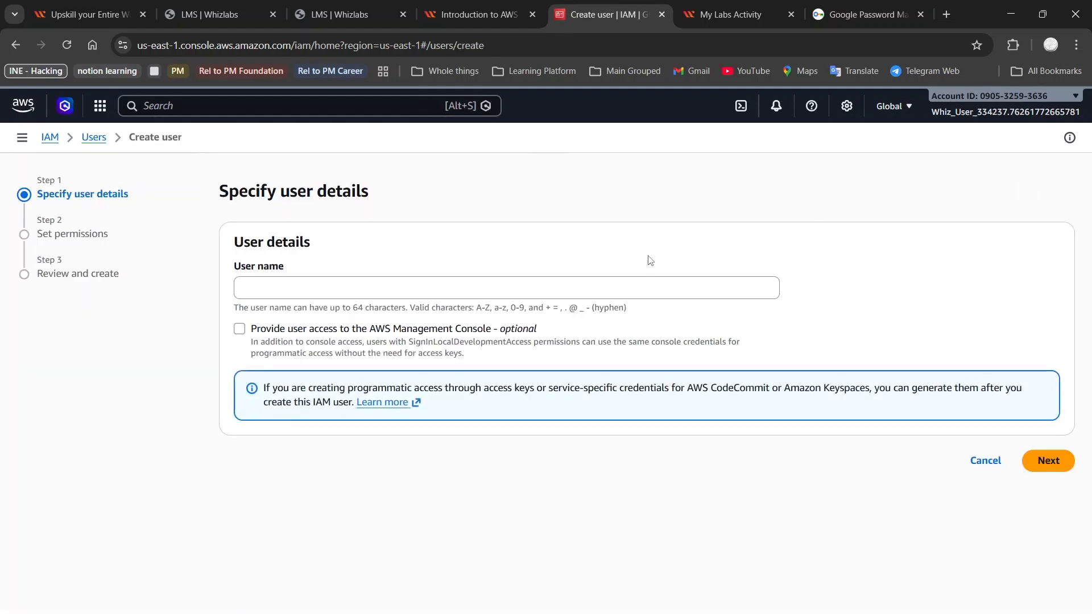
Step: Enter the first user's name, enable AWS Management Console access, enter a custom console password and submit the user details
click(551, 288)
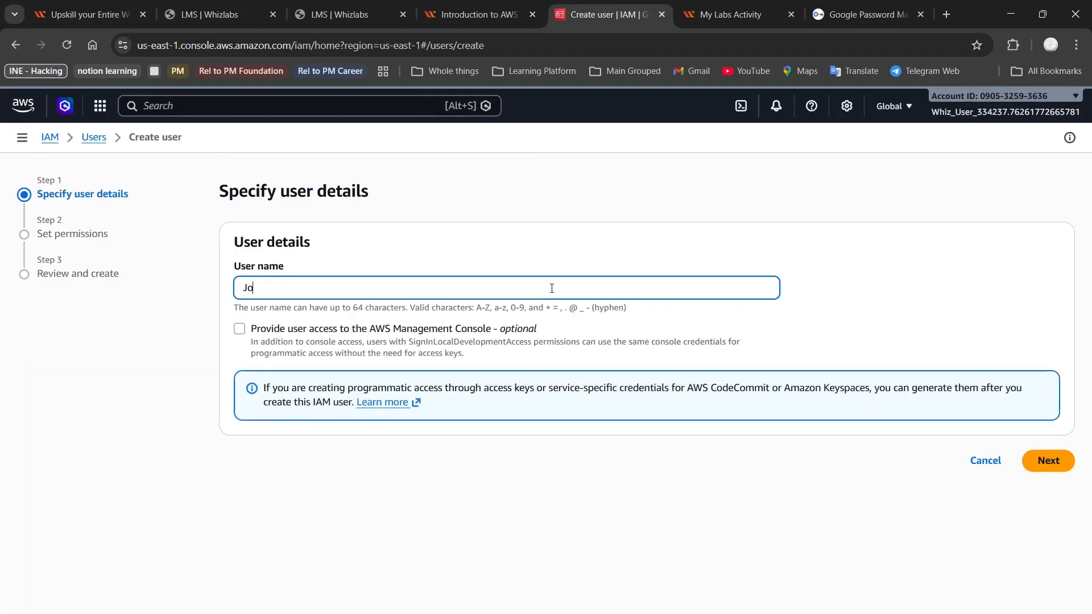
click(377, 336)
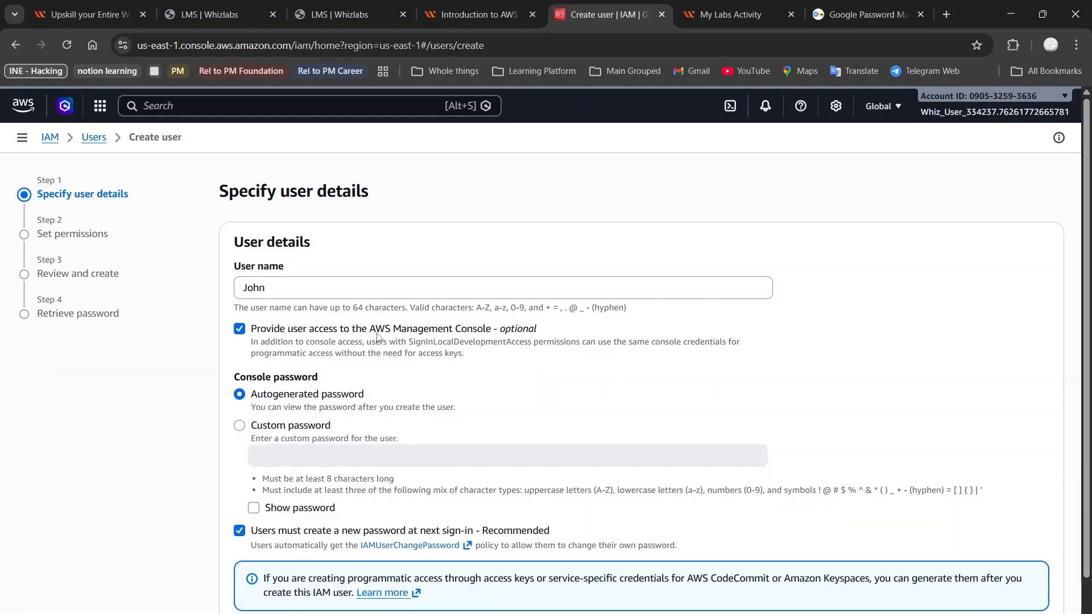
click(241, 428)
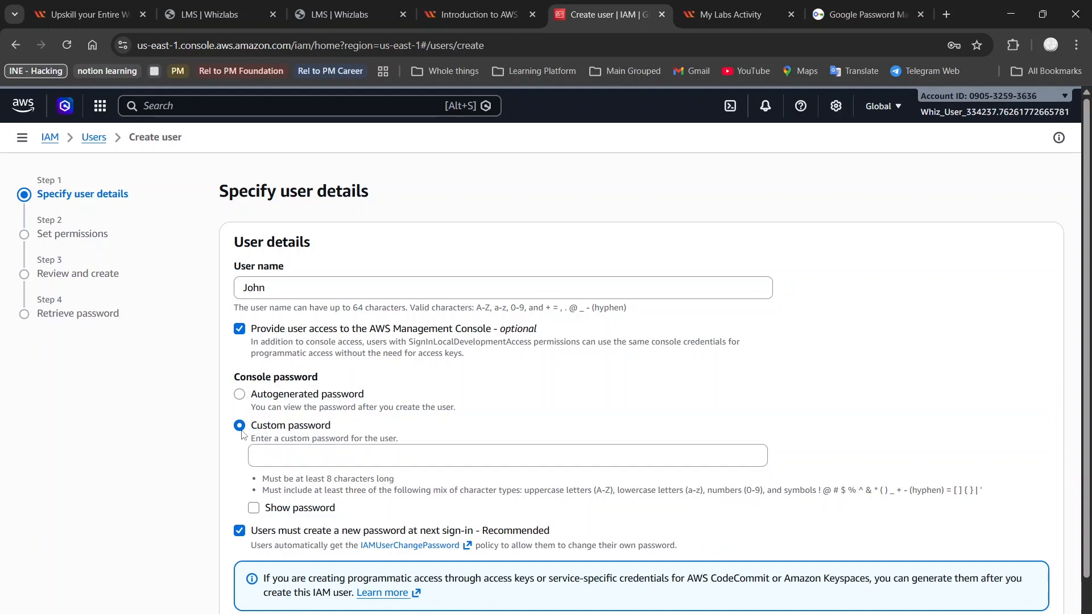
click(314, 458)
text(••)
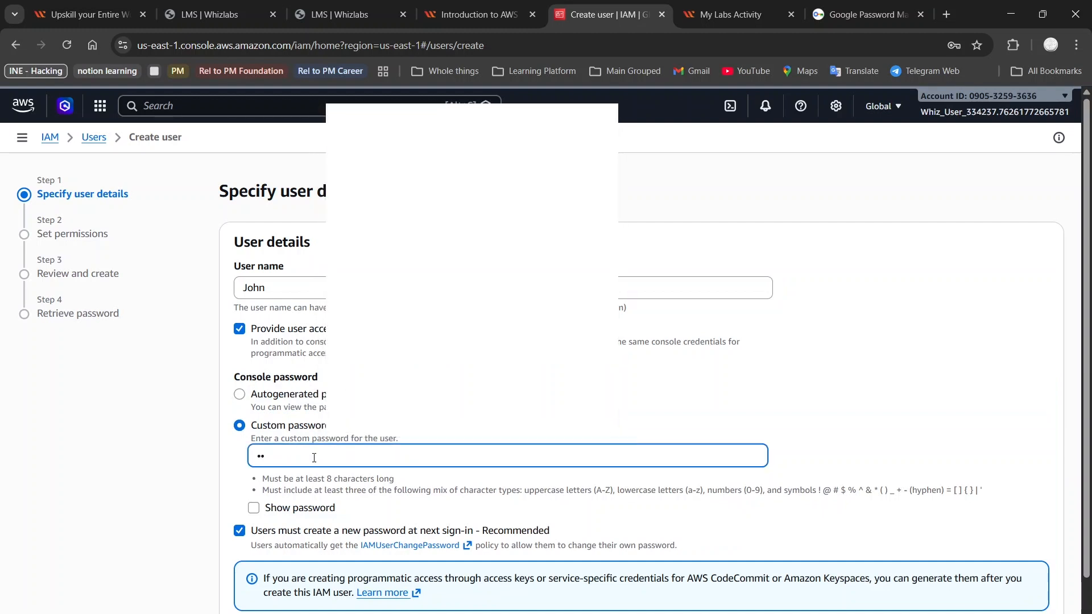
text(••••••)
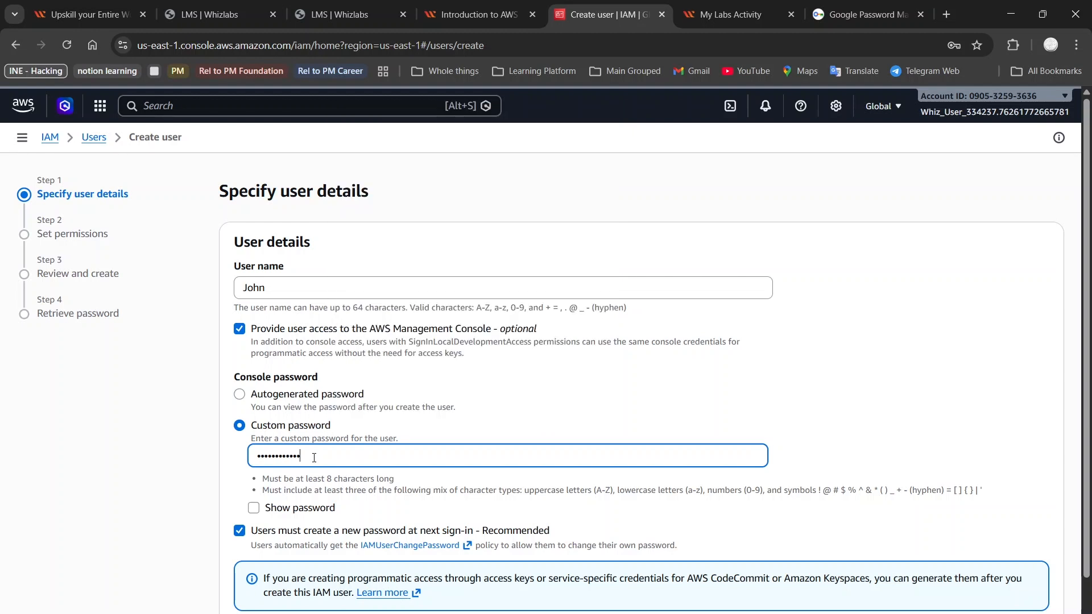
scroll(287, 528, down, 1)
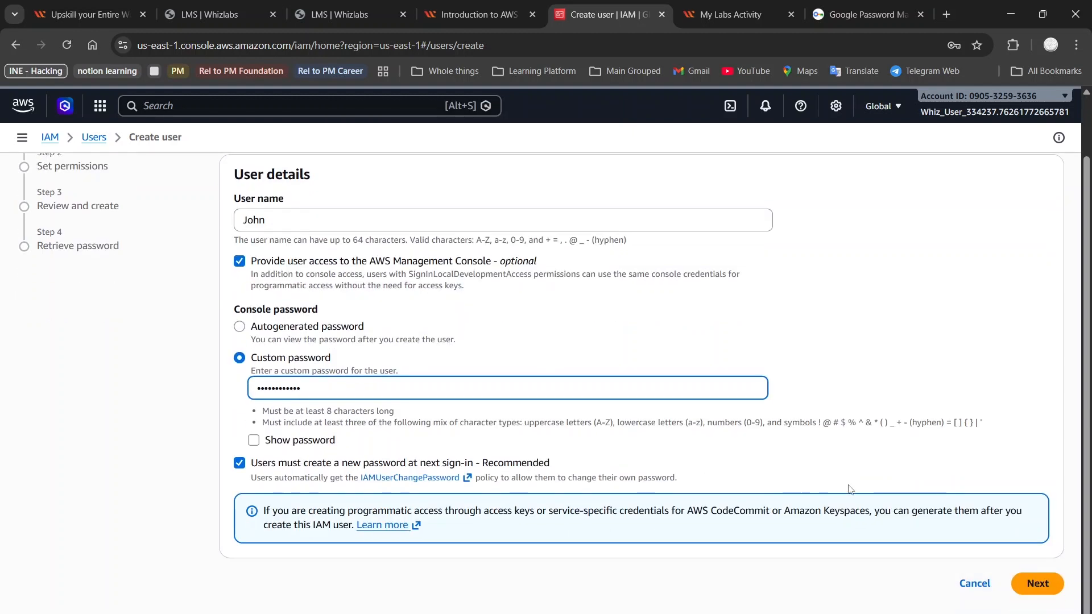
click(1048, 593)
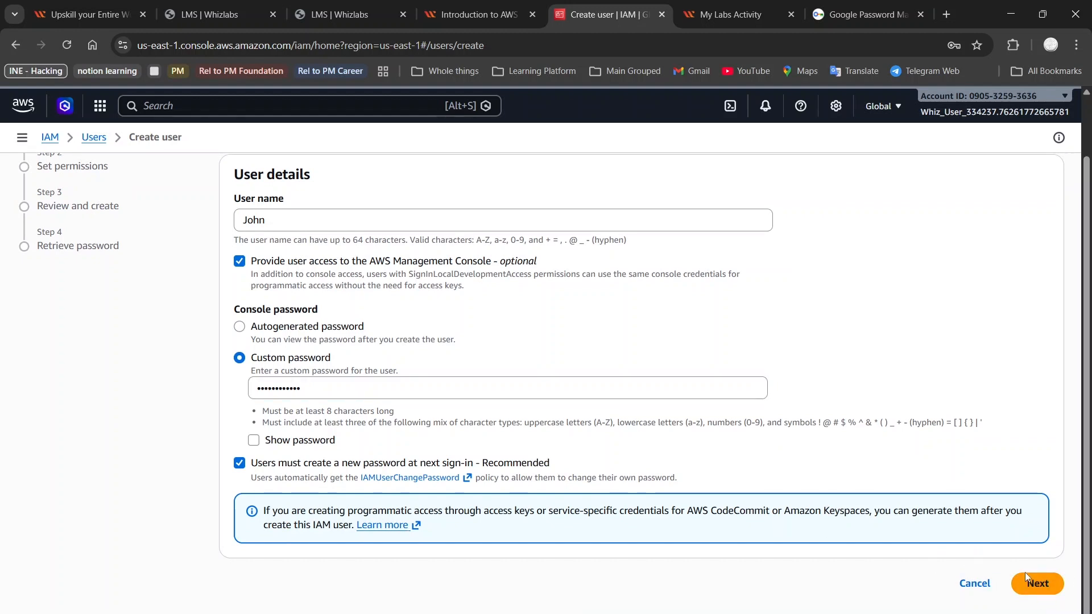
click(1032, 589)
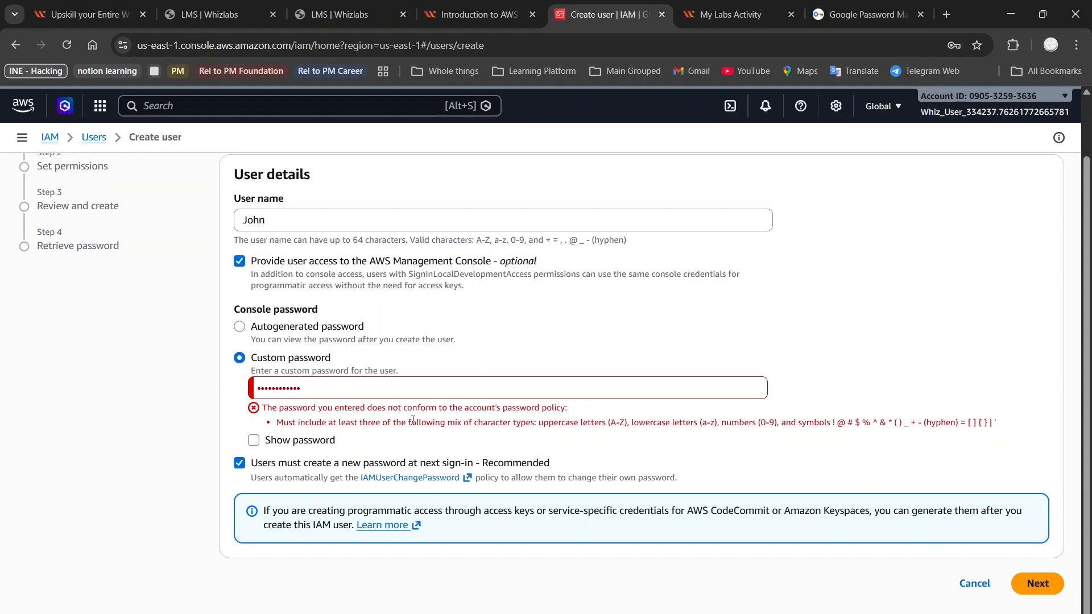
Step: Show the custom password, add a symbol to meet the password policy, and proceed to the review without assigning a group
click(265, 442)
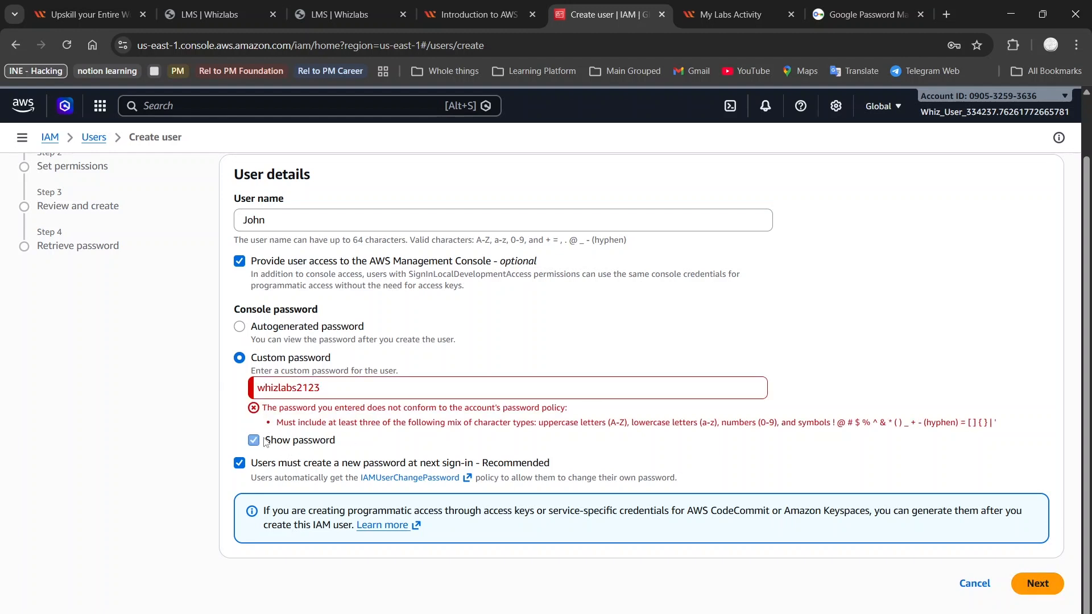
click(299, 389)
text(@)
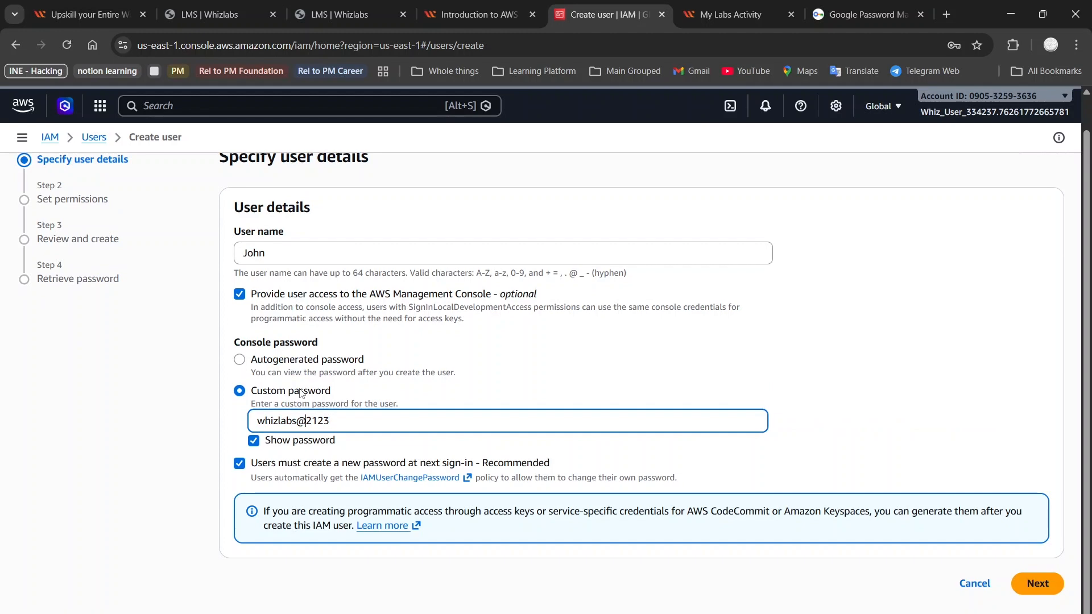
click(1032, 586)
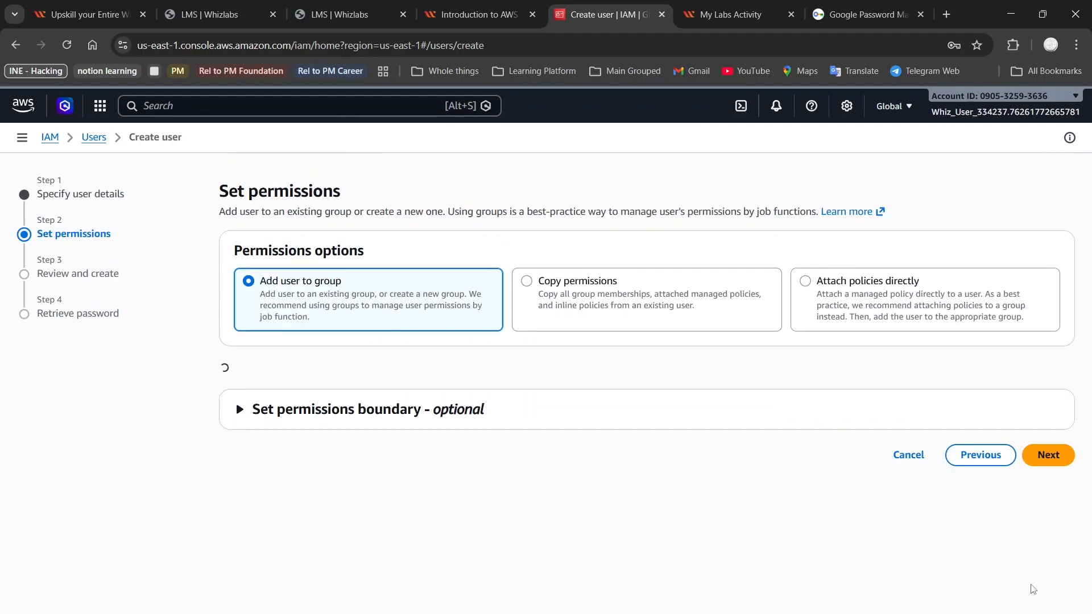
click(1053, 504)
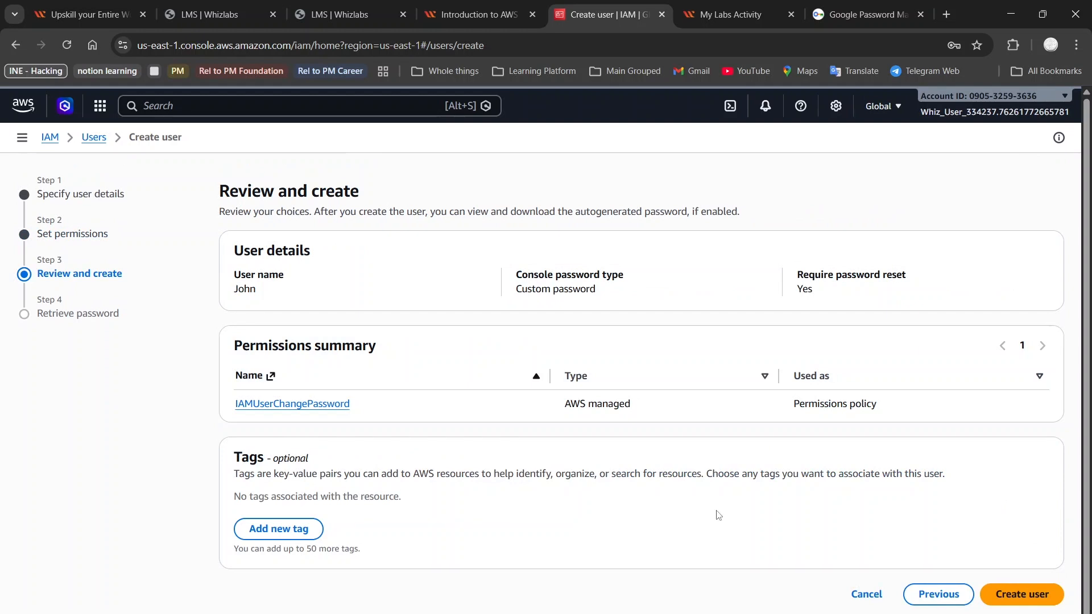
Step: Add a tag with key Dev-Team and value Developers, and create the first user
click(312, 530)
text(Dev-Tea)
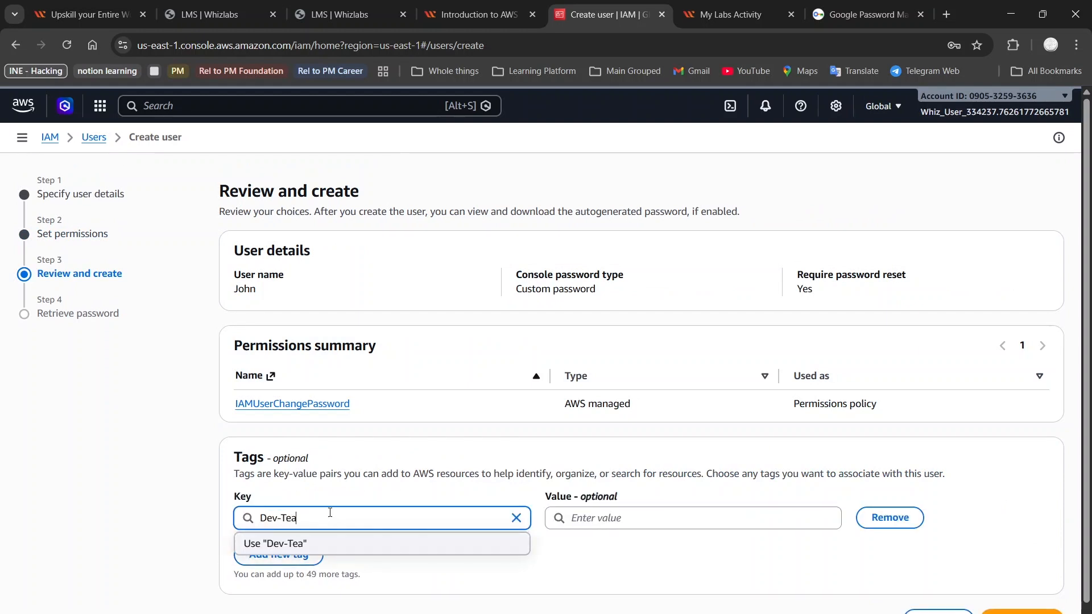
text(m)
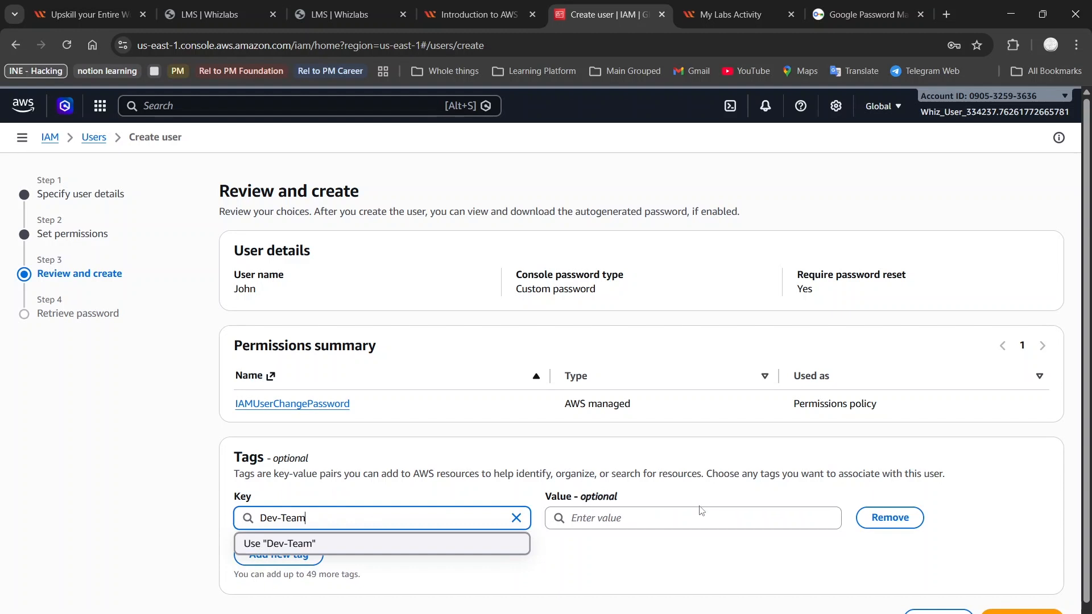
click(681, 525)
text(Develo)
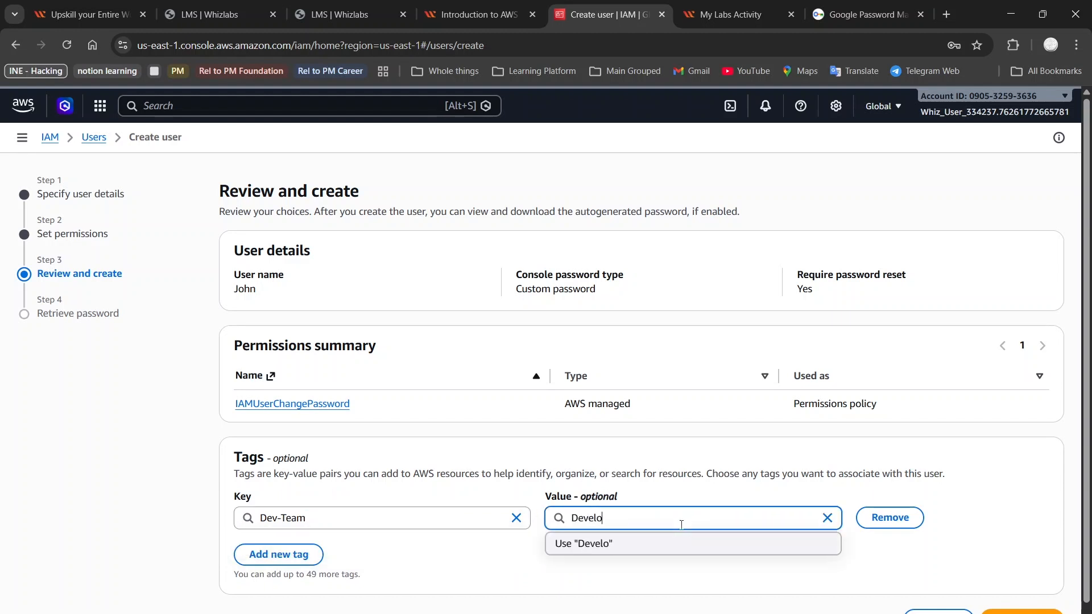
text(pers)
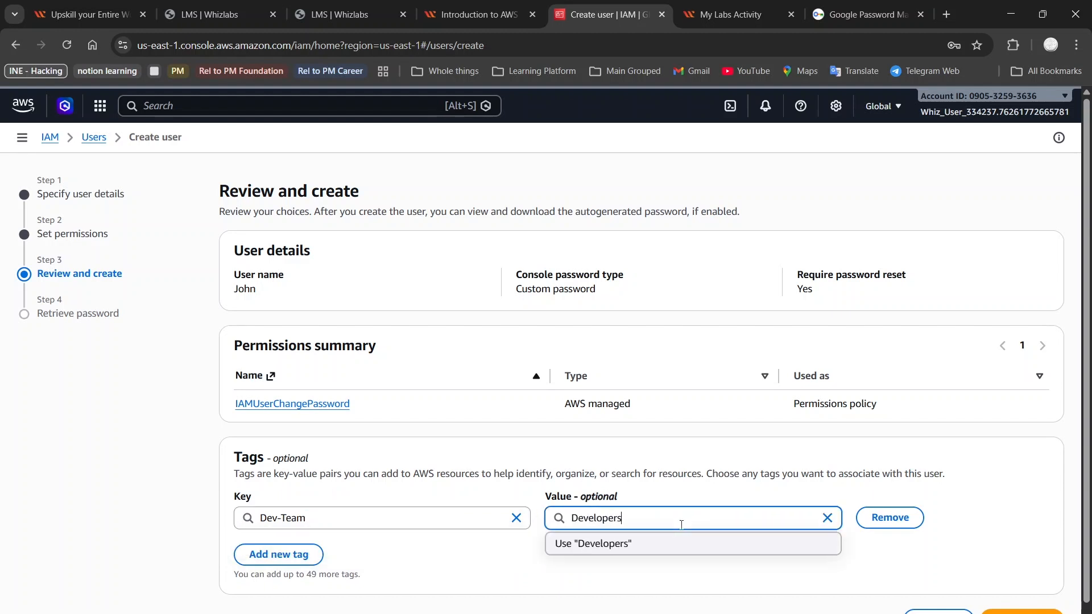
click(1022, 612)
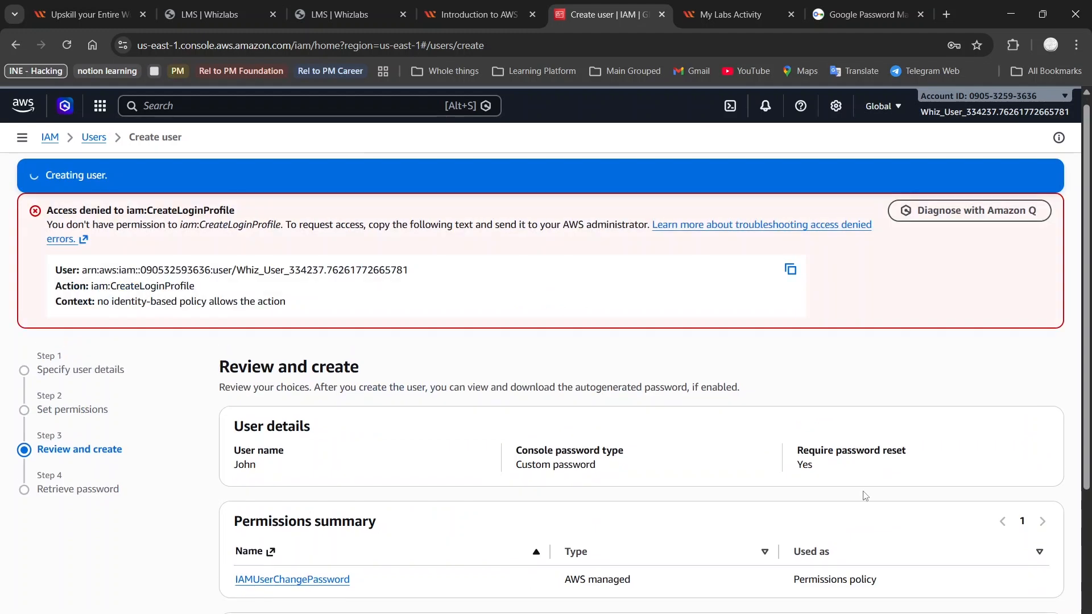
Step: Return to the users list without viewing or downloading the first user's console password
scroll(864, 496, down, 2)
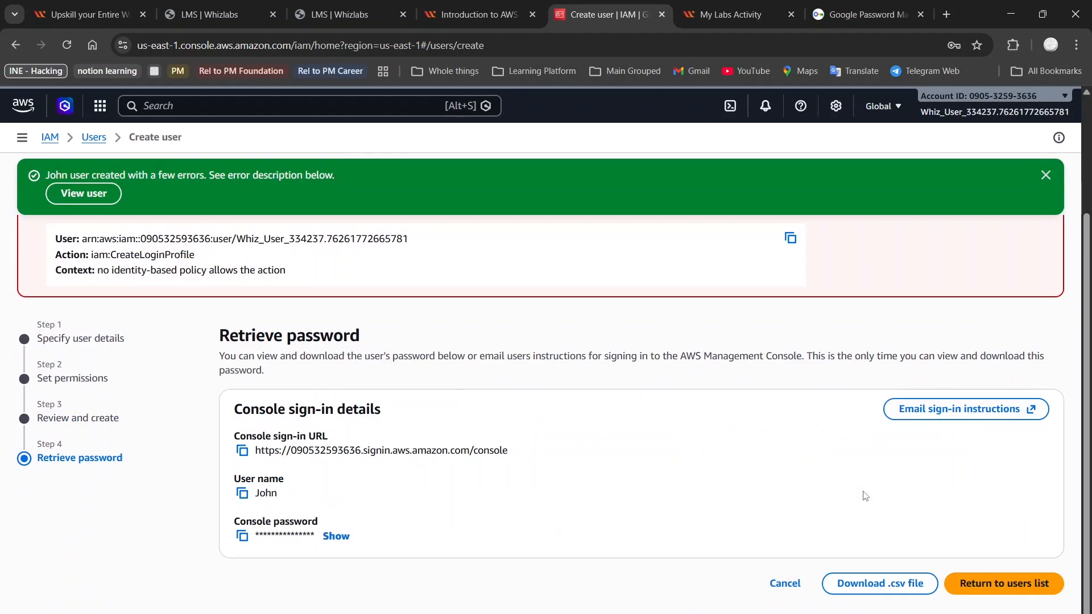
click(987, 580)
click(705, 431)
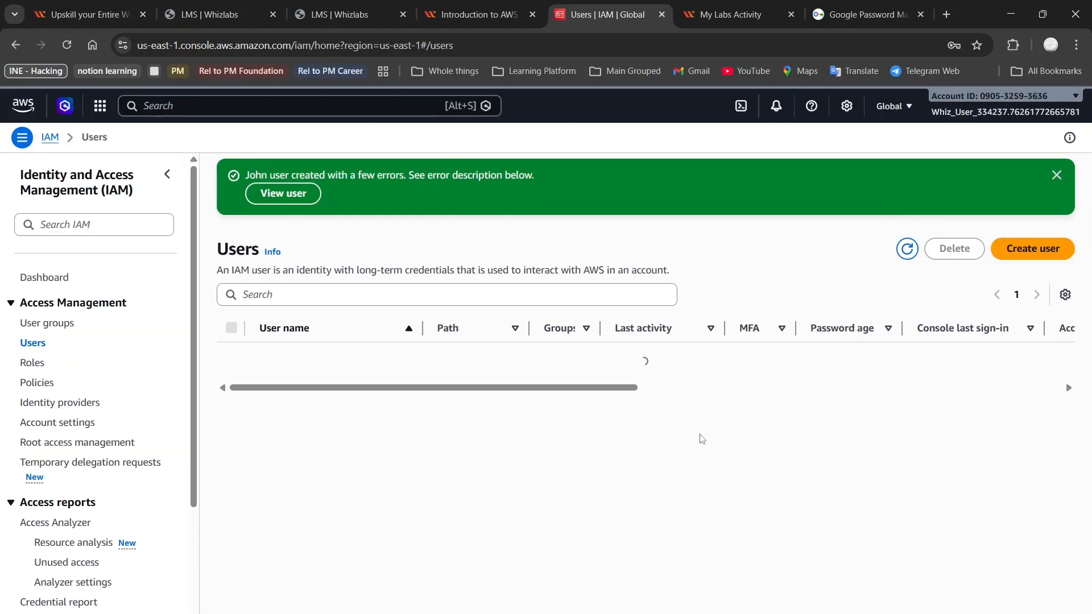
Step: Start a second user with its user name, console access and a custom password, and proceed to the review without assigning a group
click(1024, 249)
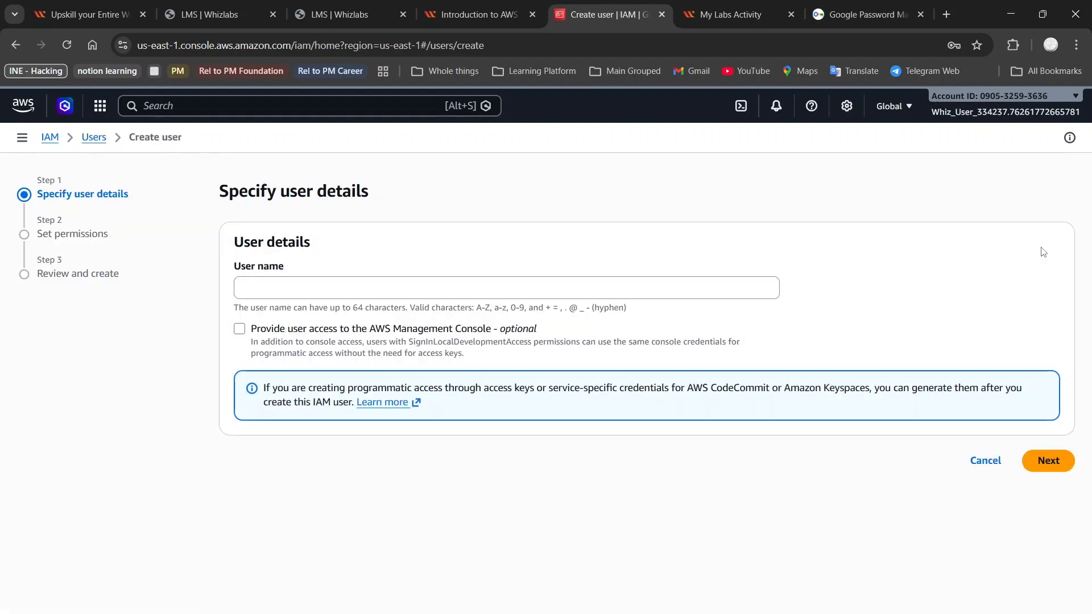
click(609, 285)
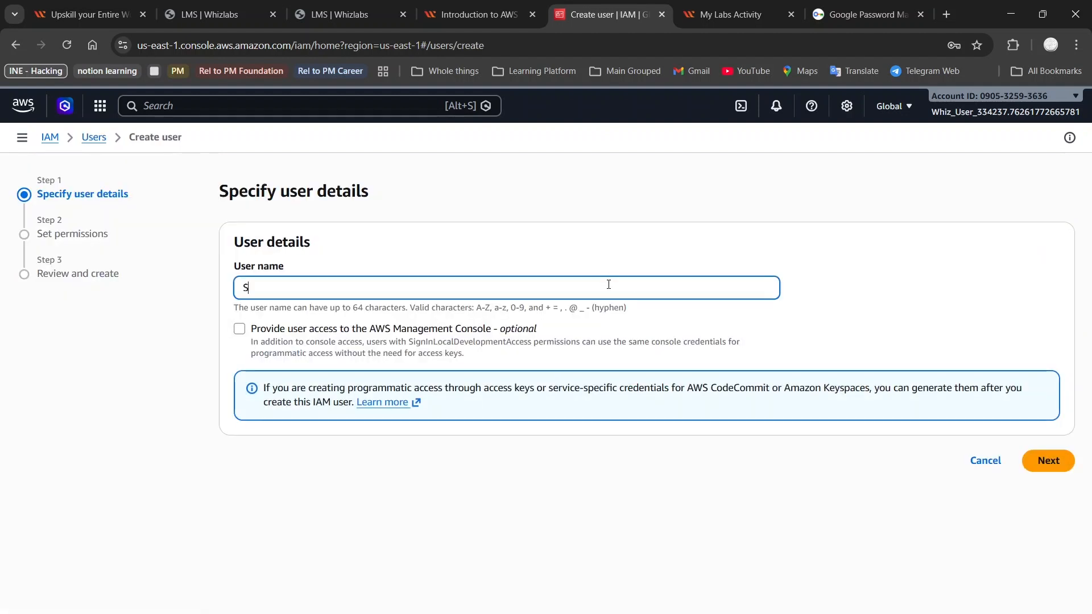
click(328, 335)
click(241, 430)
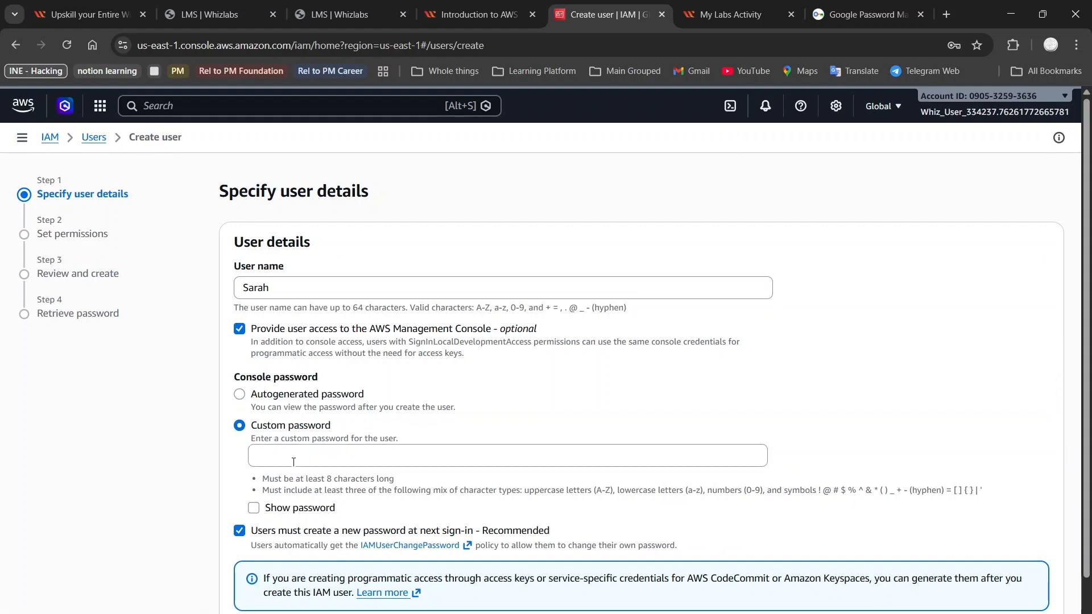
click(294, 460)
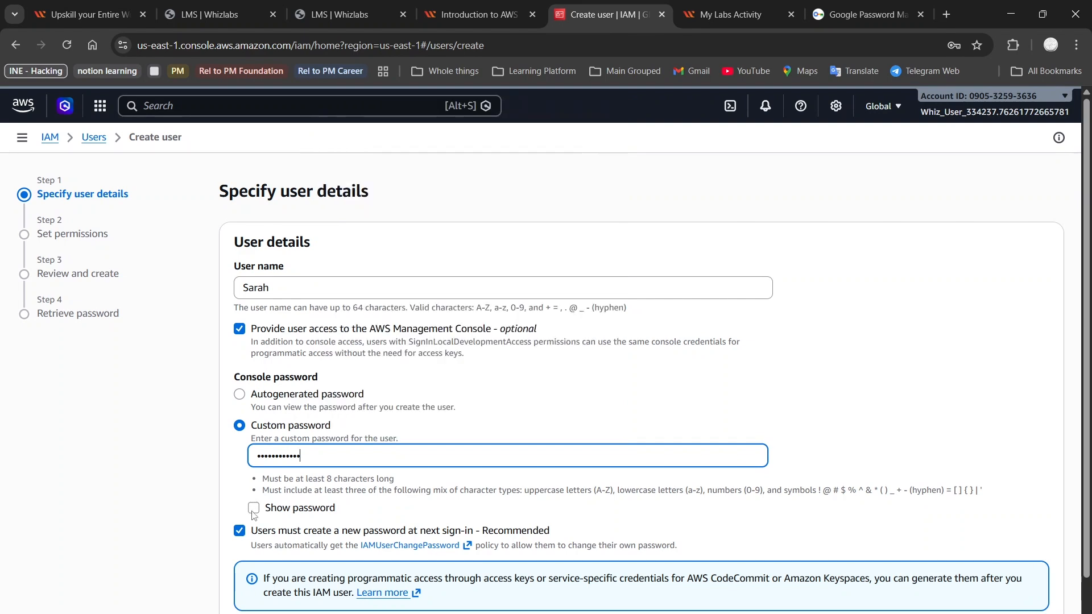
scroll(475, 486, down, 2)
click(1030, 595)
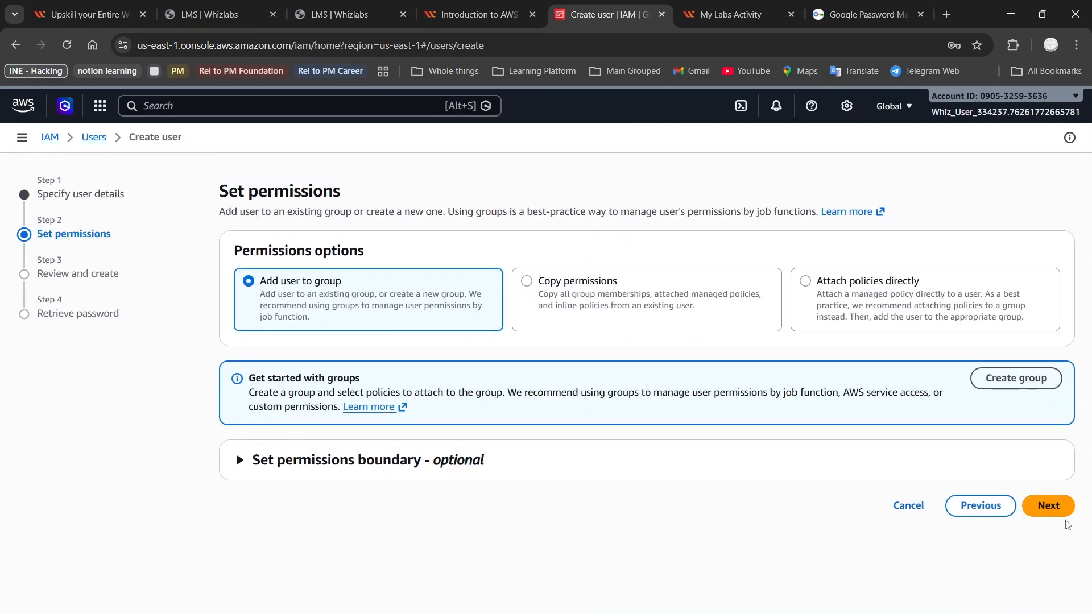
click(1049, 506)
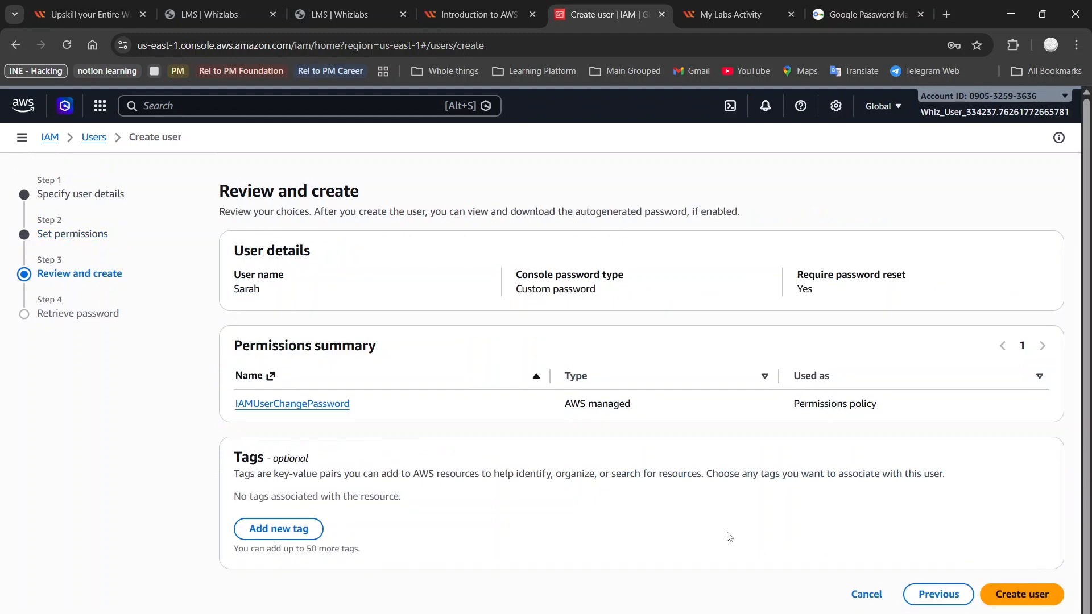
Step: Tag the second user with key Dev-Team and value Developers, and create the user
click(300, 532)
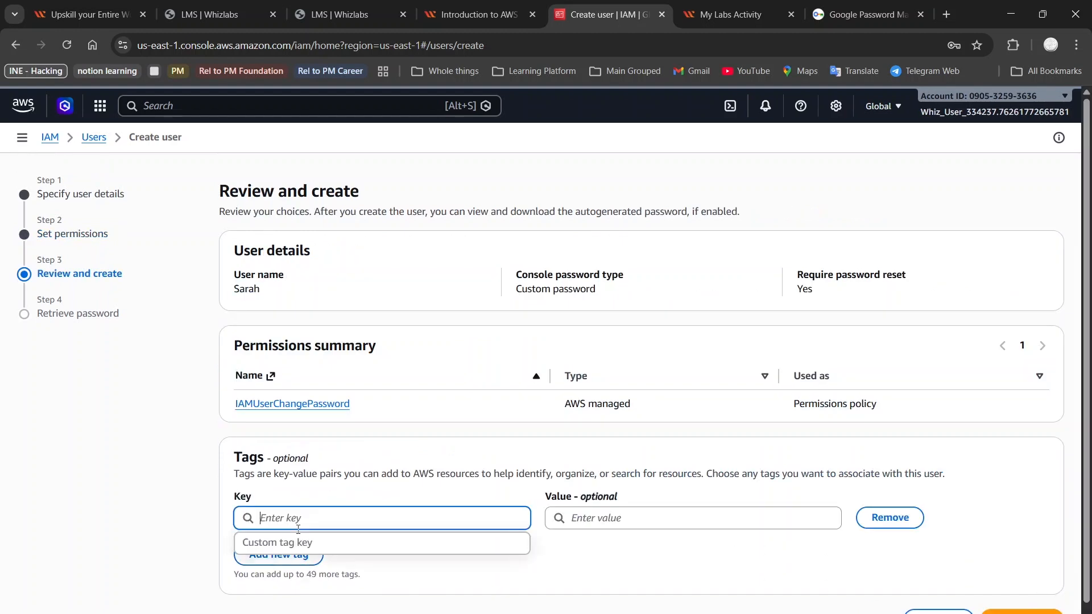
text(Dev-Team)
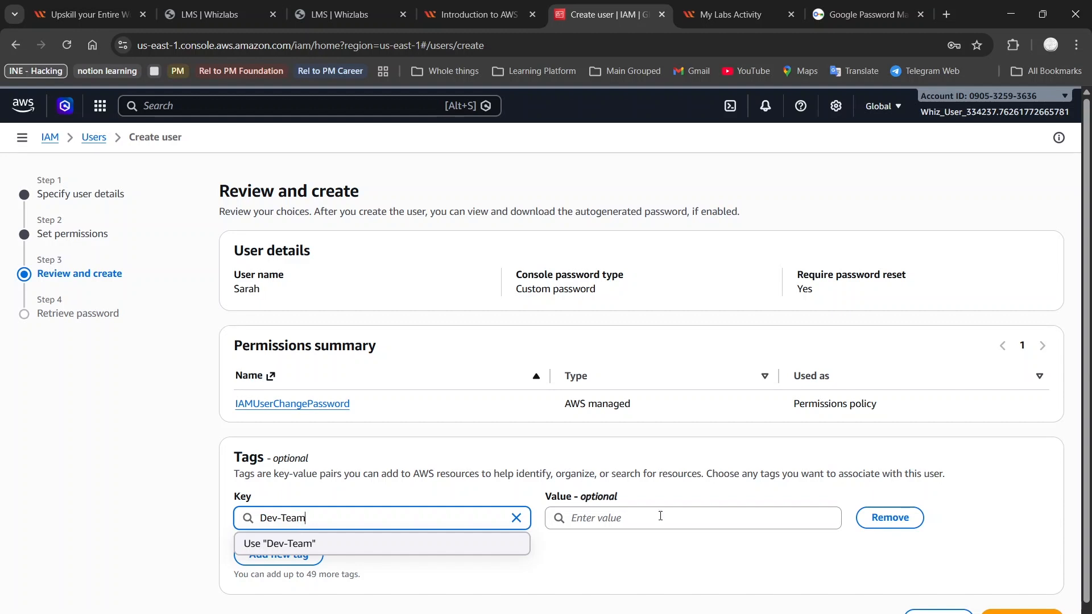
click(661, 516)
text(Developers)
scroll(998, 574, down, 1)
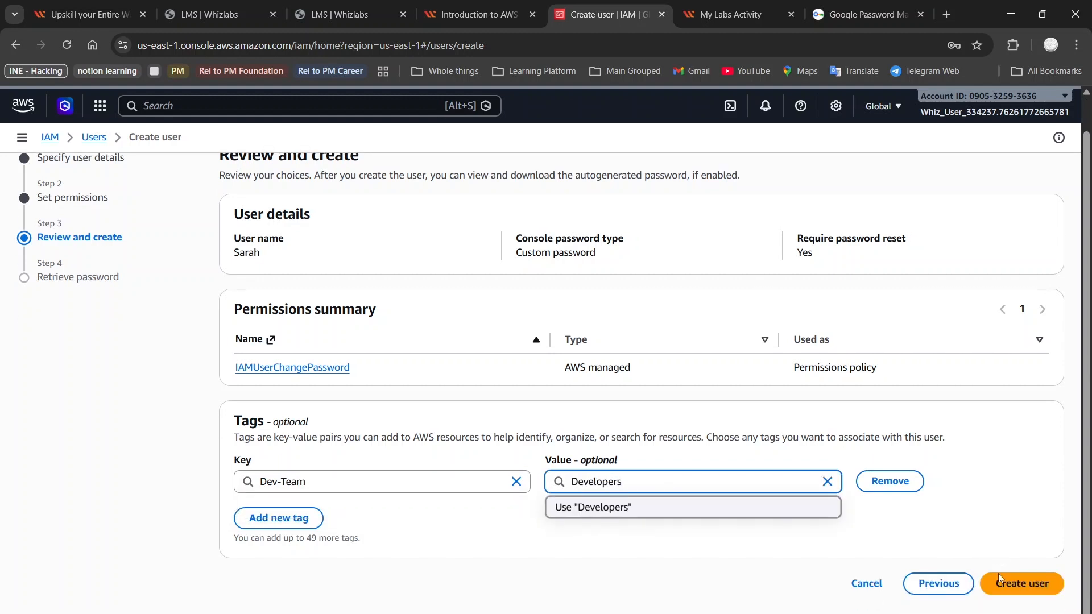
click(1020, 584)
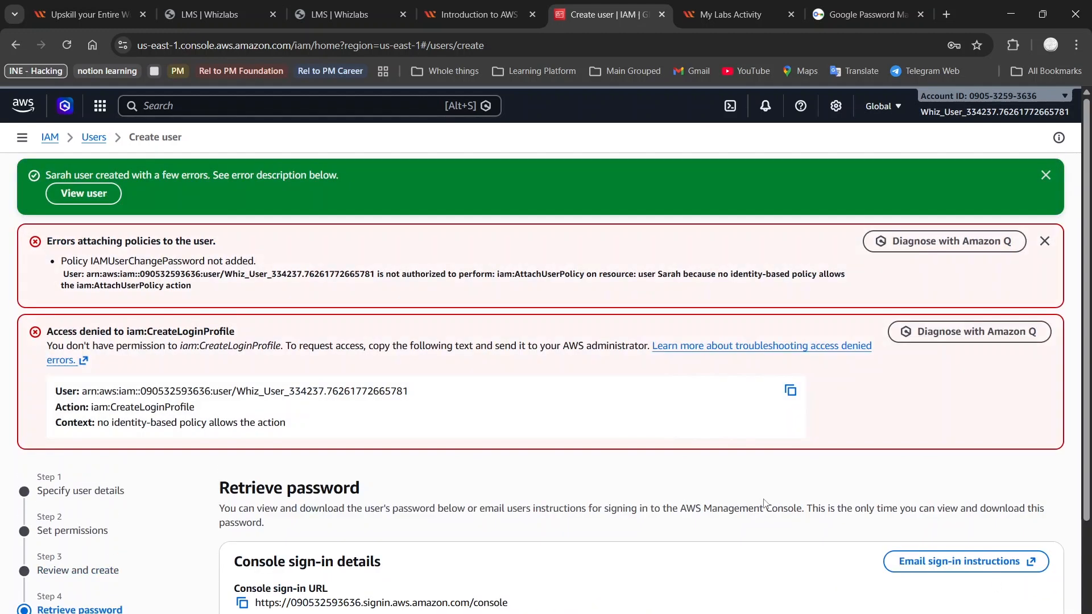
Step: Return to the users list without viewing or downloading the second user's console password
scroll(766, 504, down, 2)
click(991, 586)
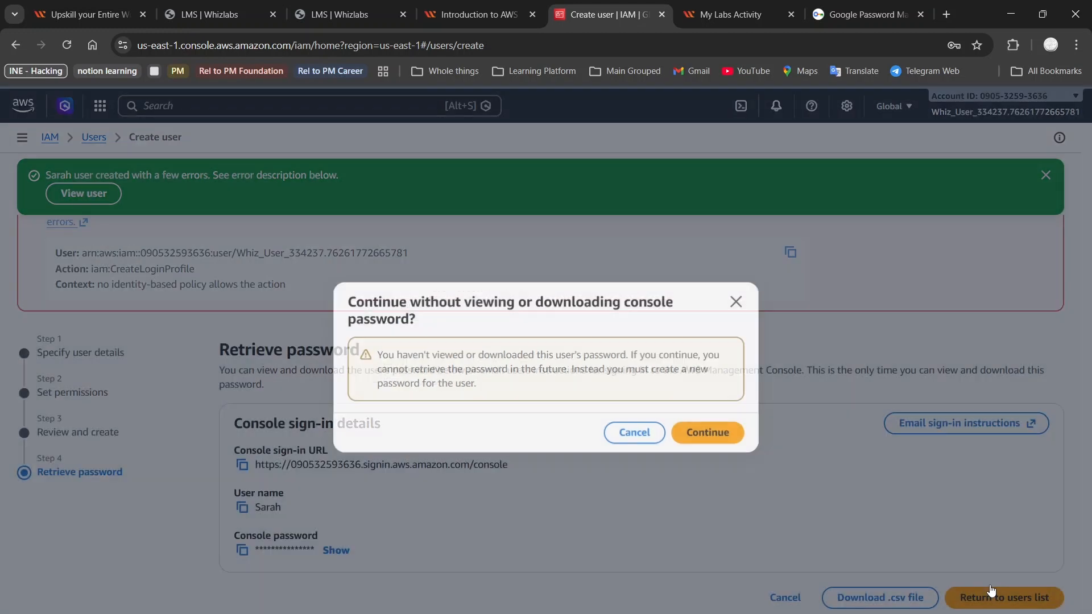
click(704, 434)
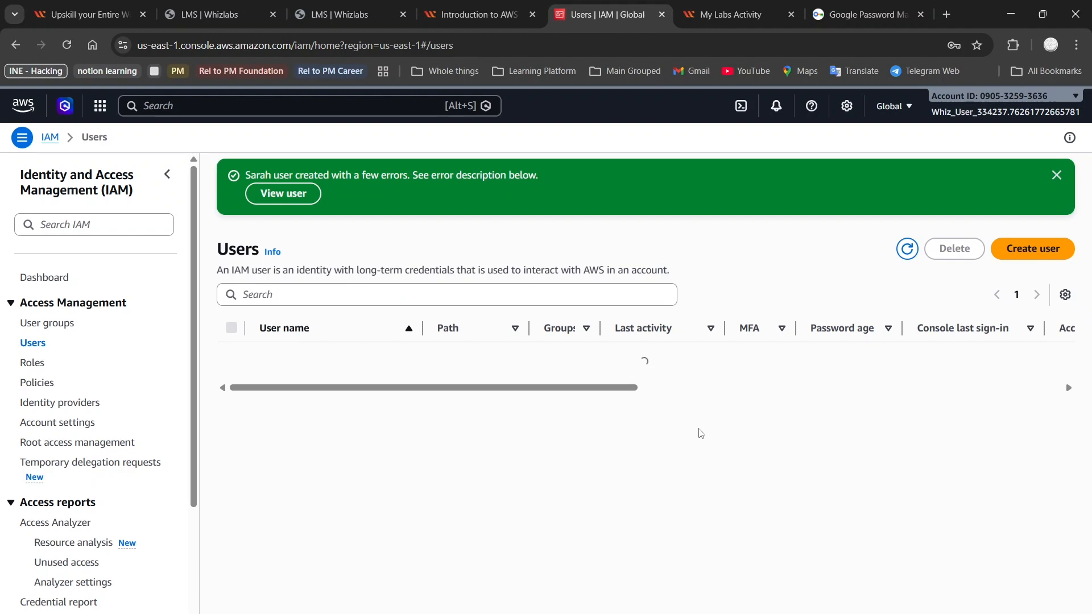
Step: Start a third user with its user name, console access and a custom password, and proceed to the review without assigning a group
click(1014, 249)
click(670, 284)
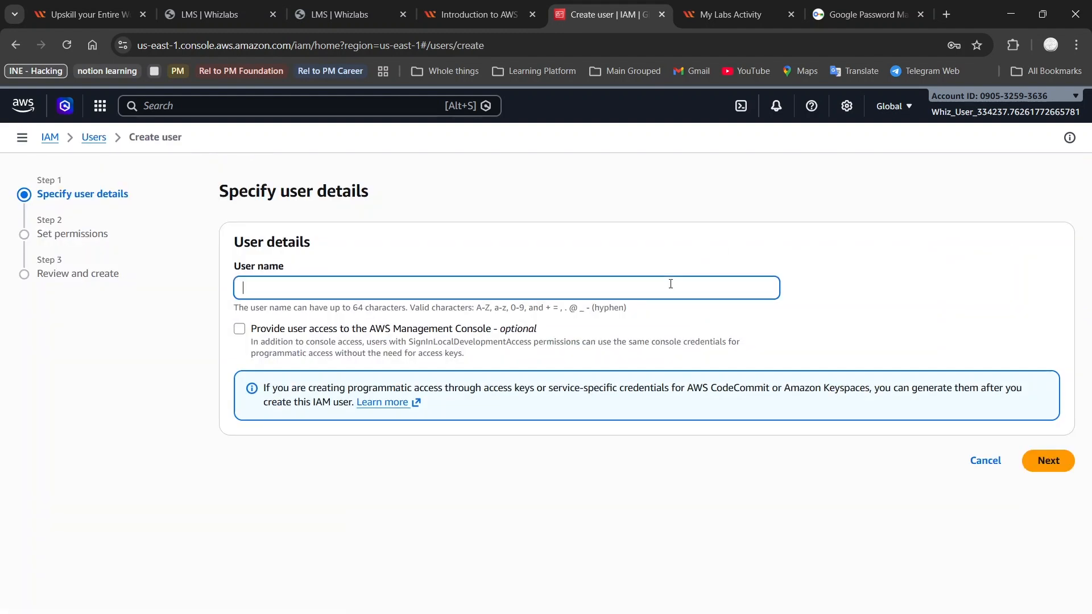
click(384, 329)
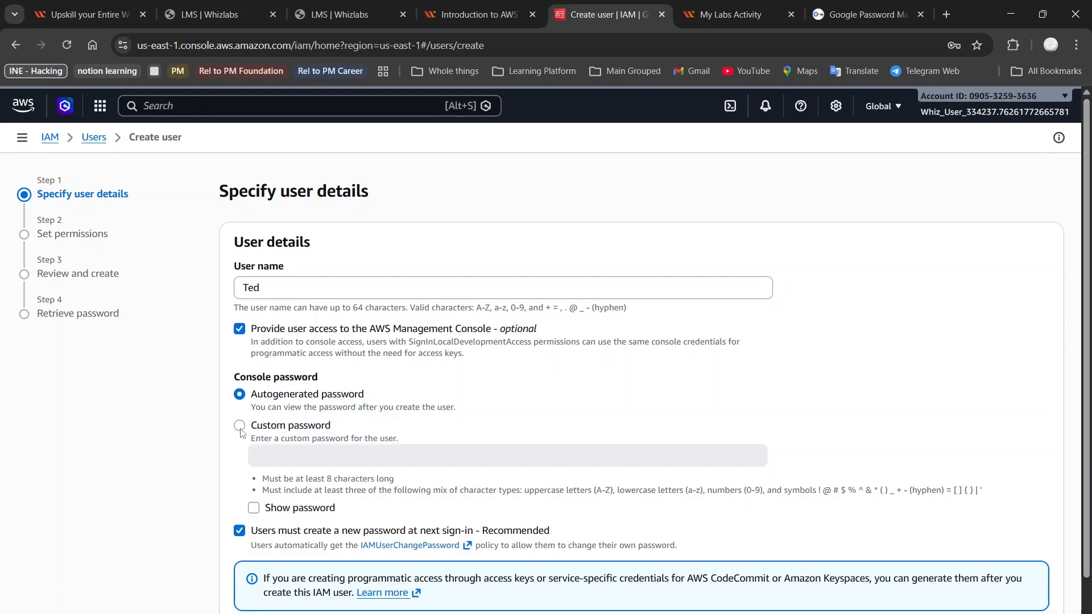
click(275, 426)
click(290, 456)
text(••)
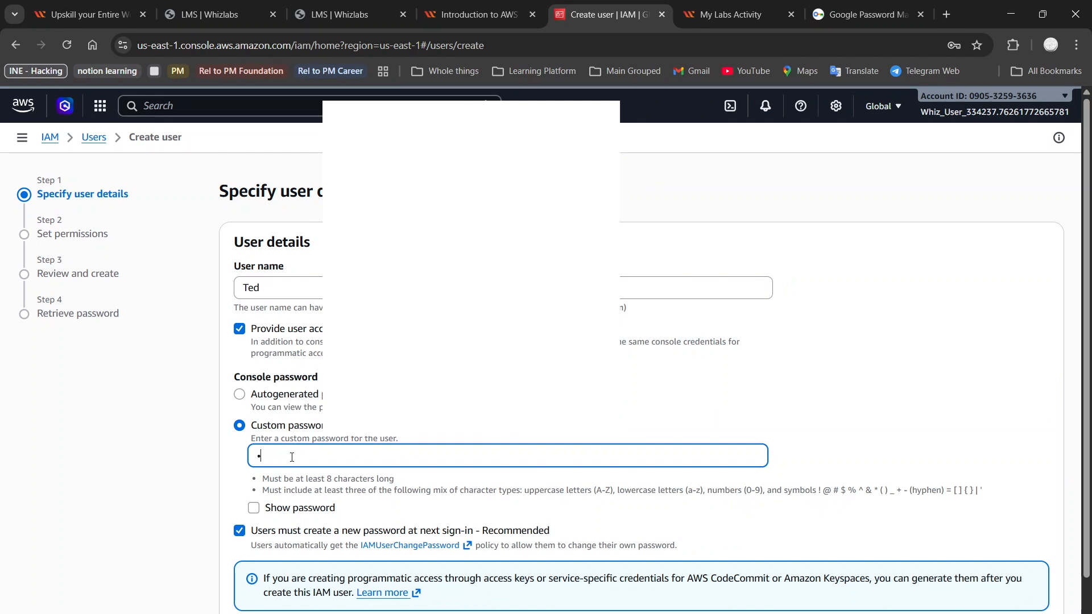
text(•••)
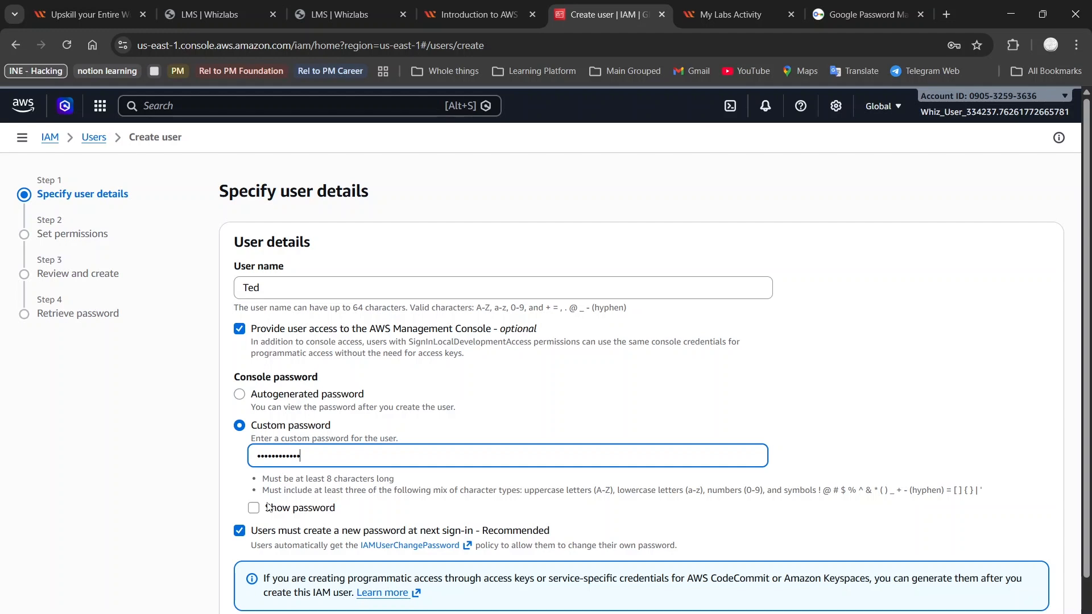
scroll(512, 455, down, 2)
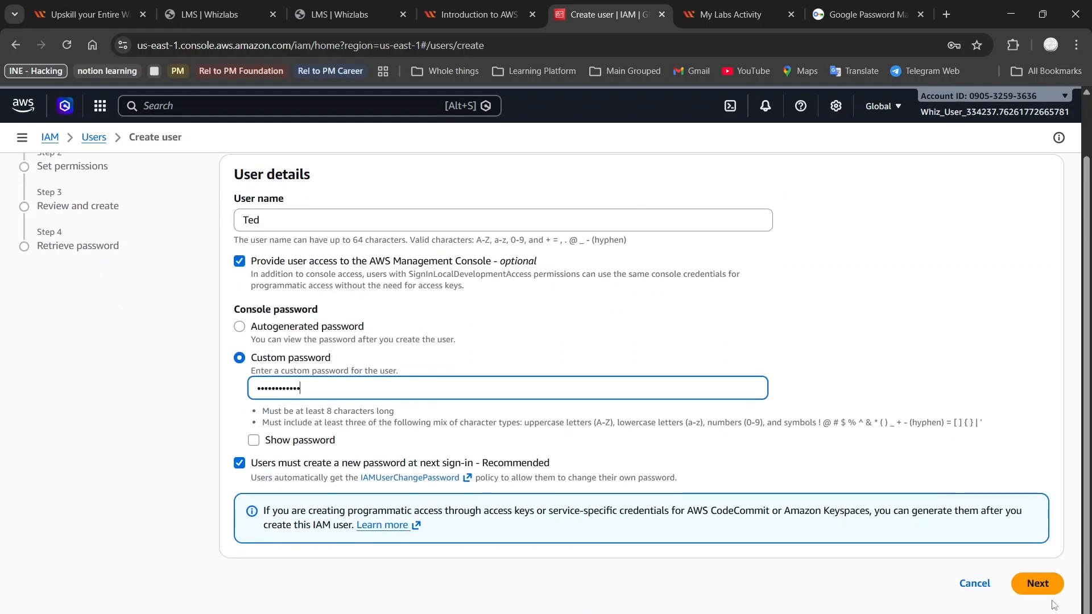
click(1045, 583)
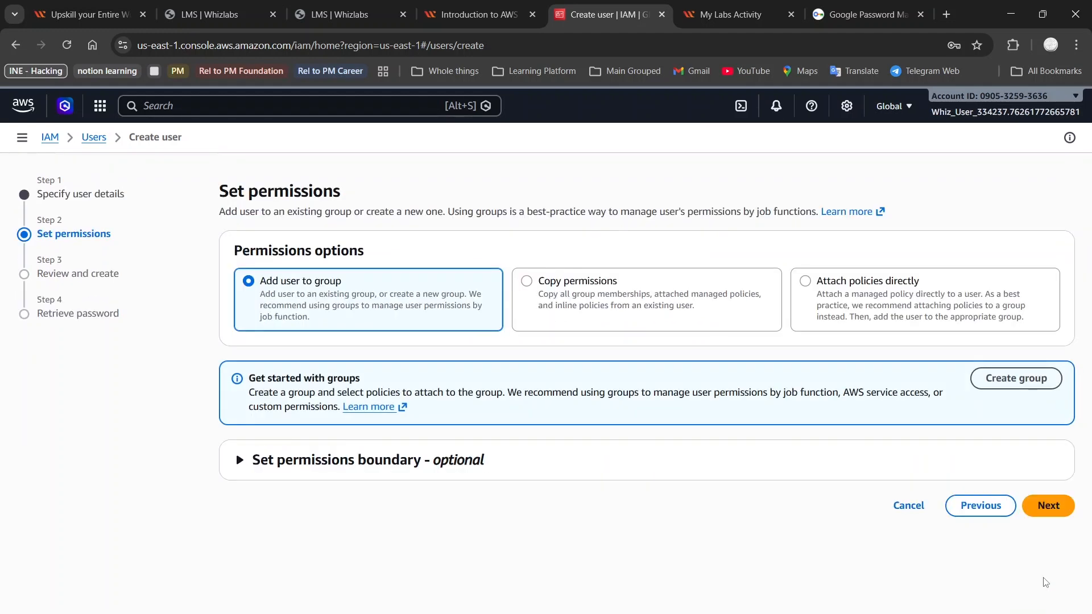
click(1047, 506)
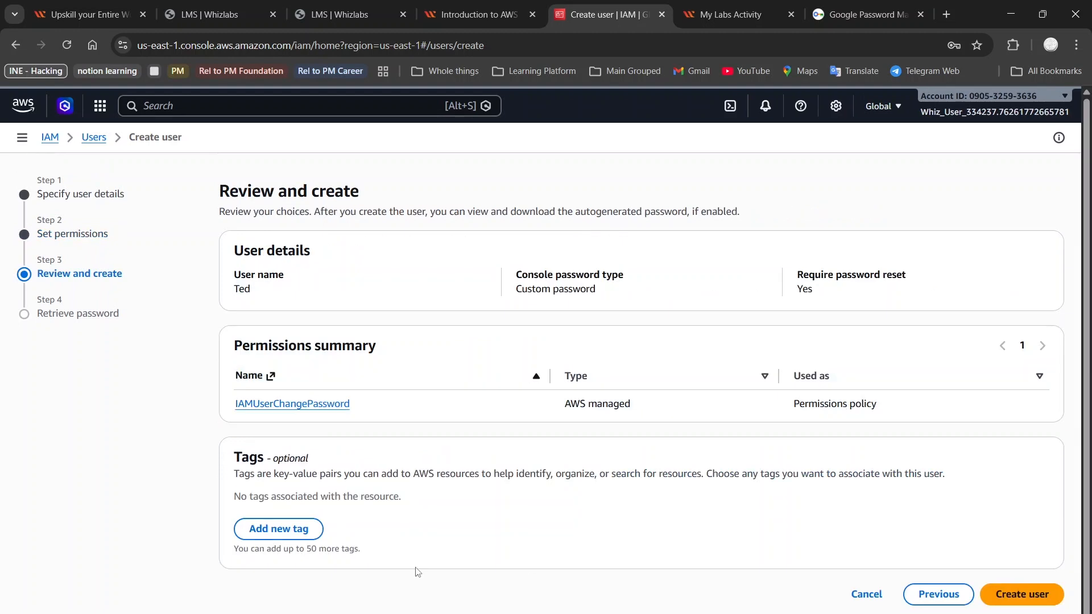
Step: Tag the third user with key HR-Team and value HR, and create the user
click(255, 527)
text(H)
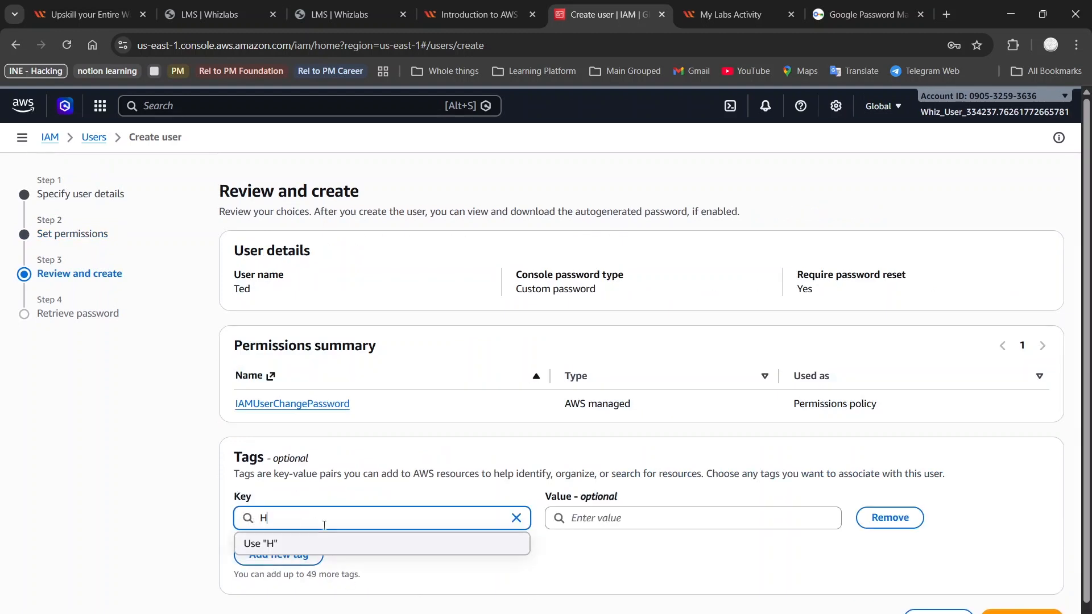
text(R-Team)
click(615, 515)
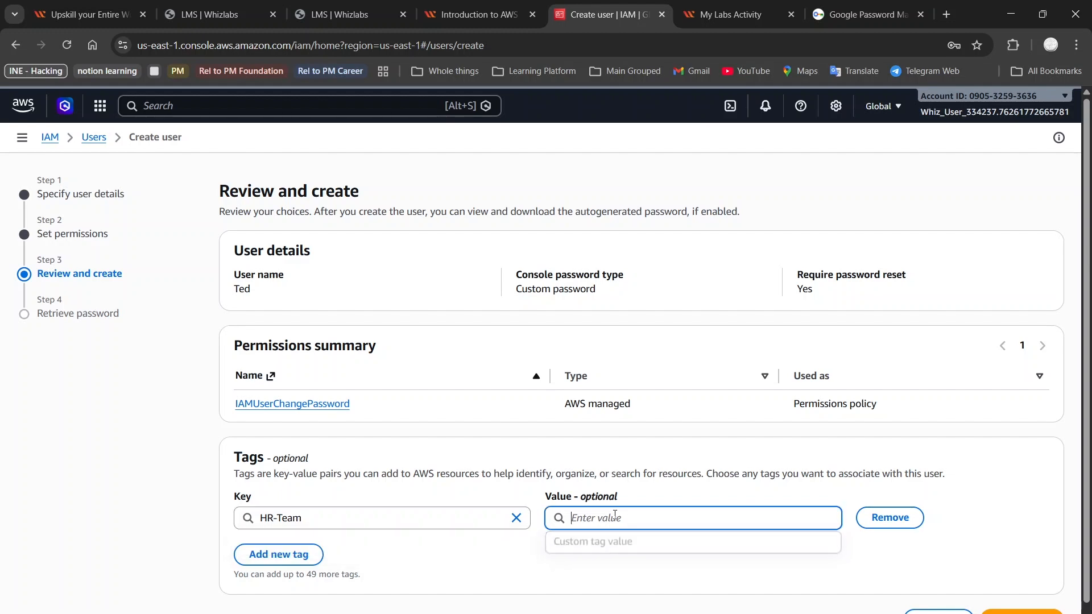
text(HR)
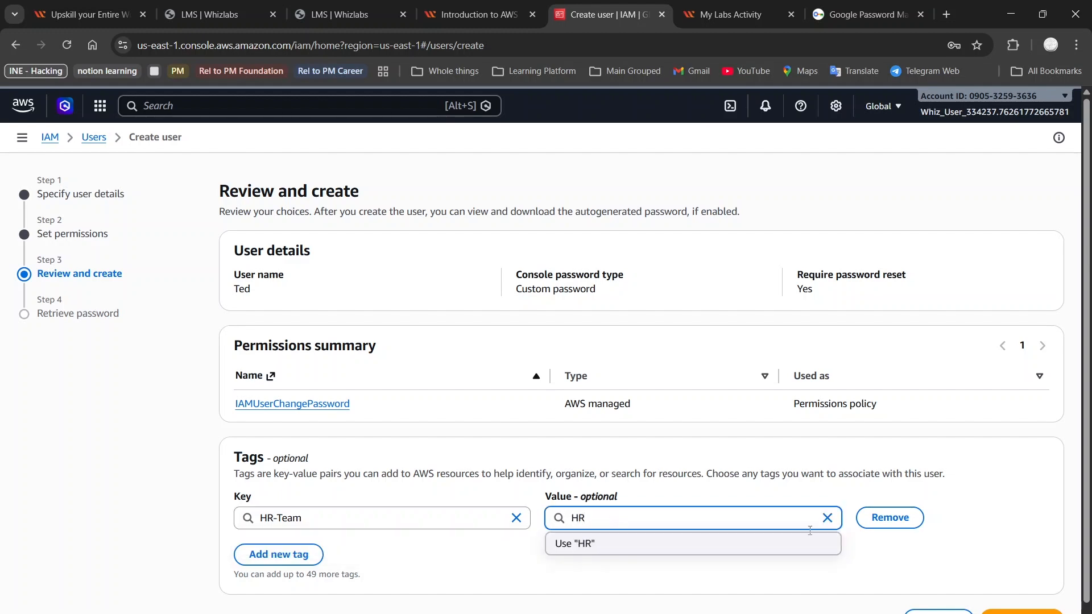
click(1022, 612)
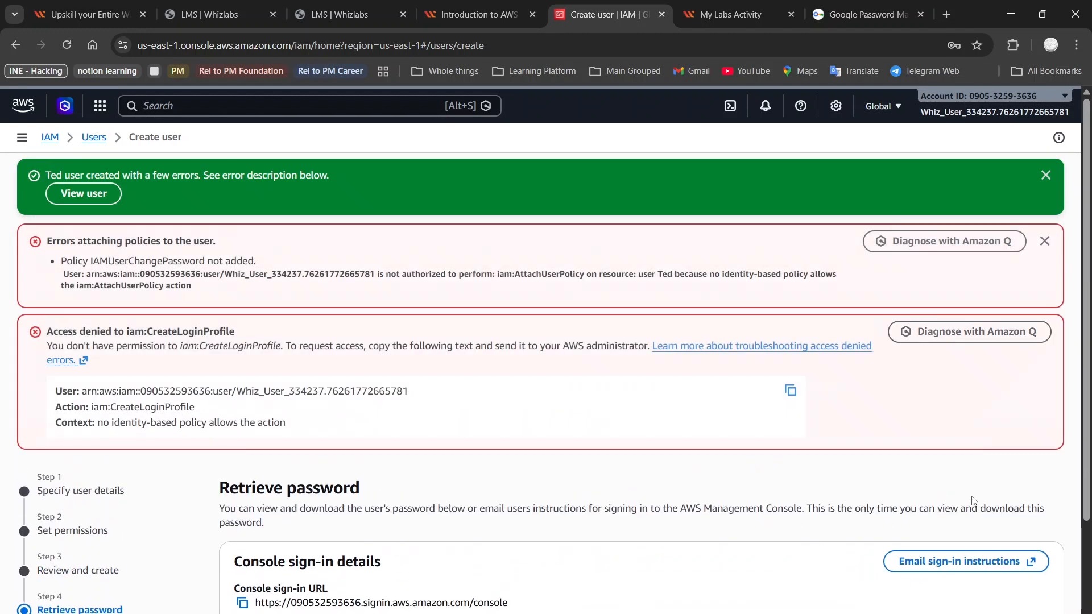
Step: Return to the users list without viewing or downloading the third user's console password
scroll(956, 393, down, 2)
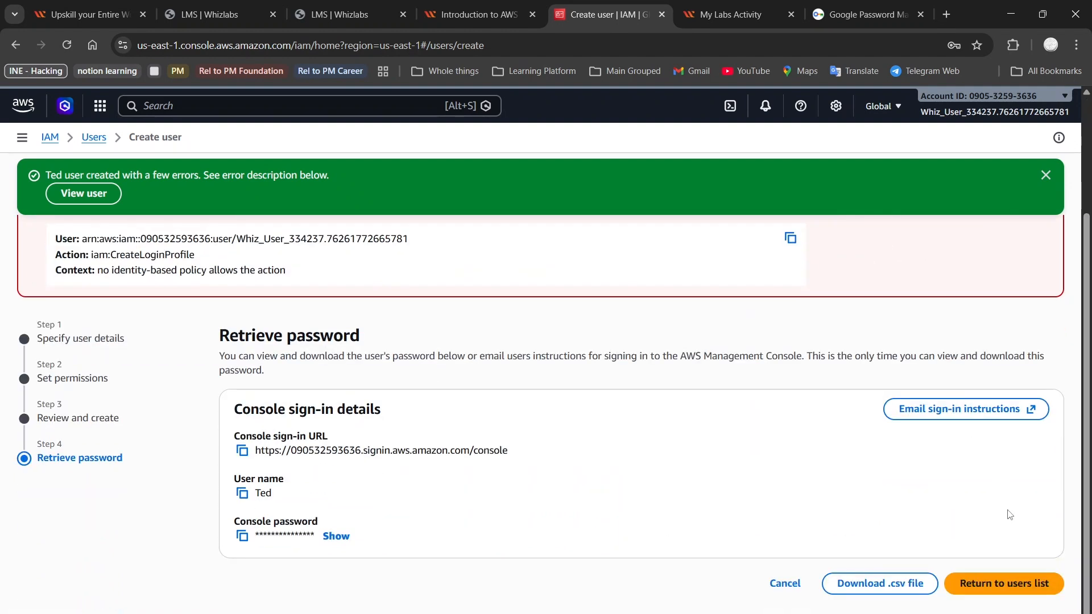
click(996, 585)
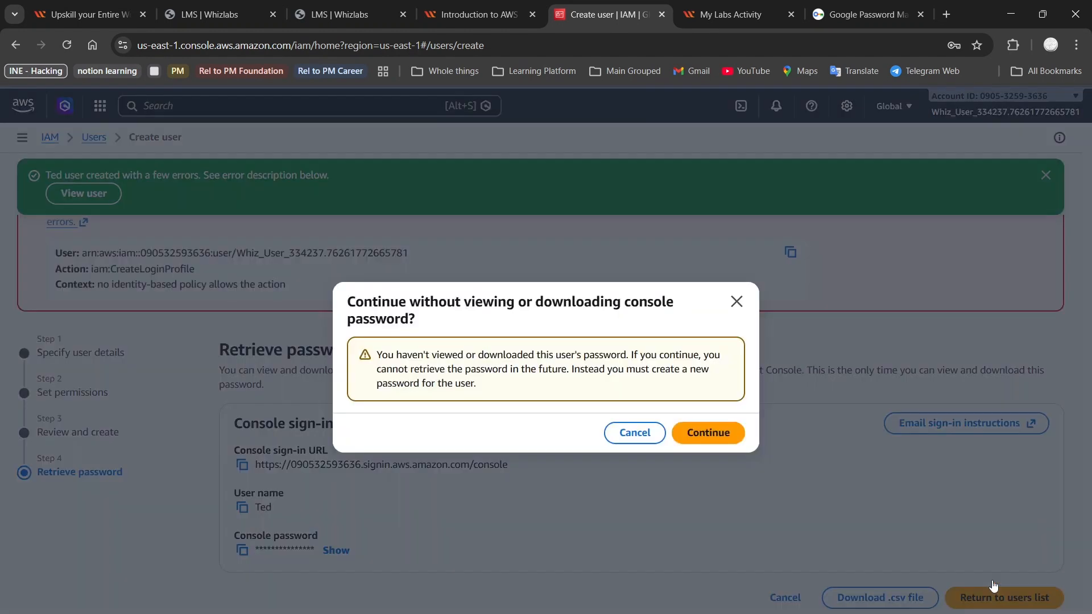
click(699, 440)
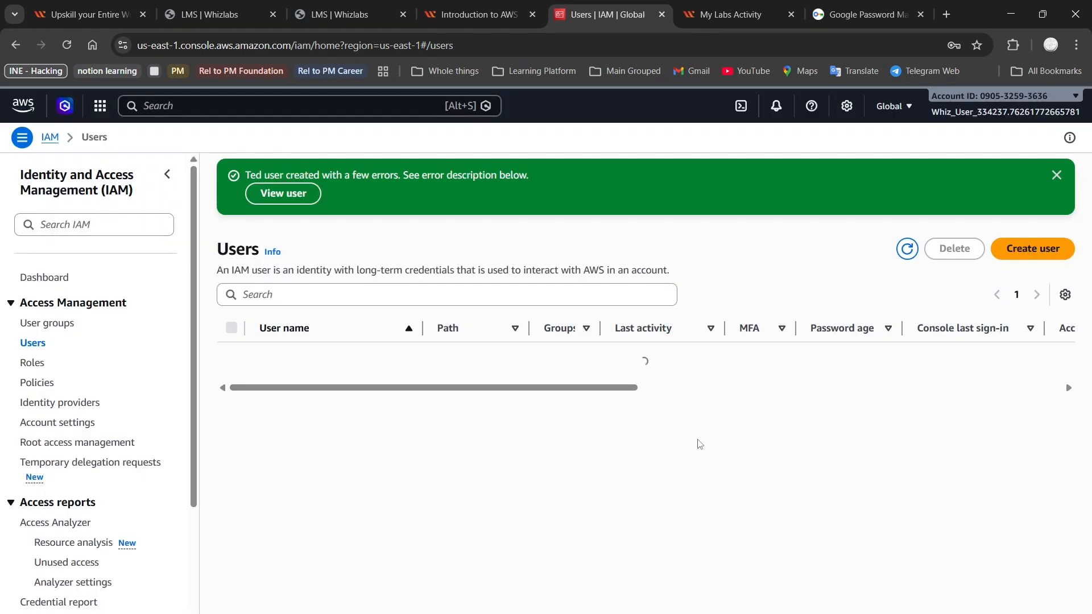
Step: Start a fourth user with its user name, console access and a custom password, and proceed to the review without assigning a group
click(1040, 251)
click(517, 286)
text(Rita)
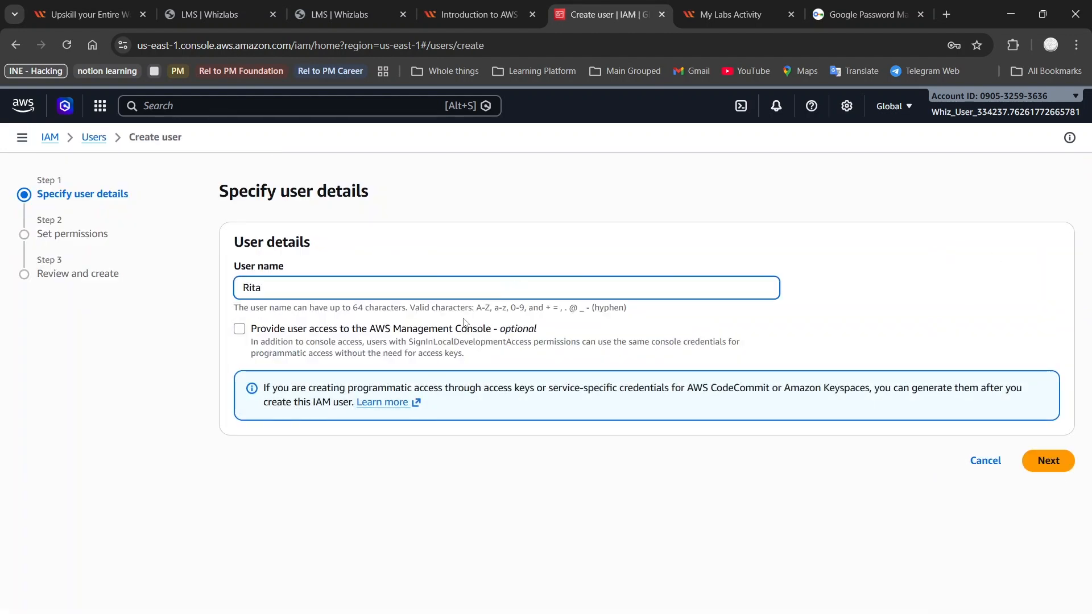
click(381, 329)
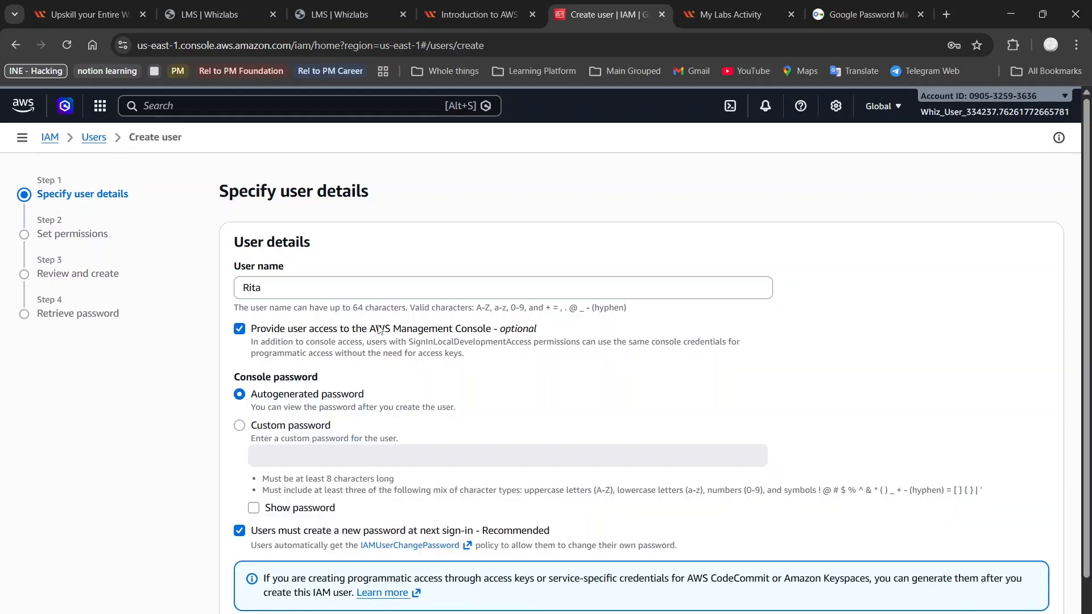
click(240, 427)
click(301, 456)
text(••)
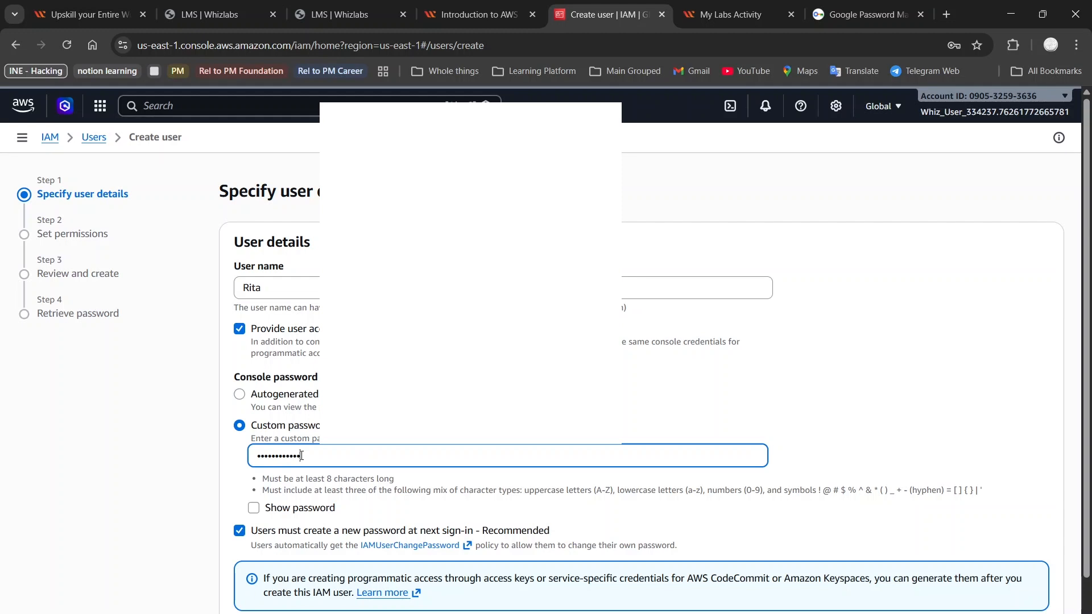
scroll(302, 455, down, 1)
click(1042, 589)
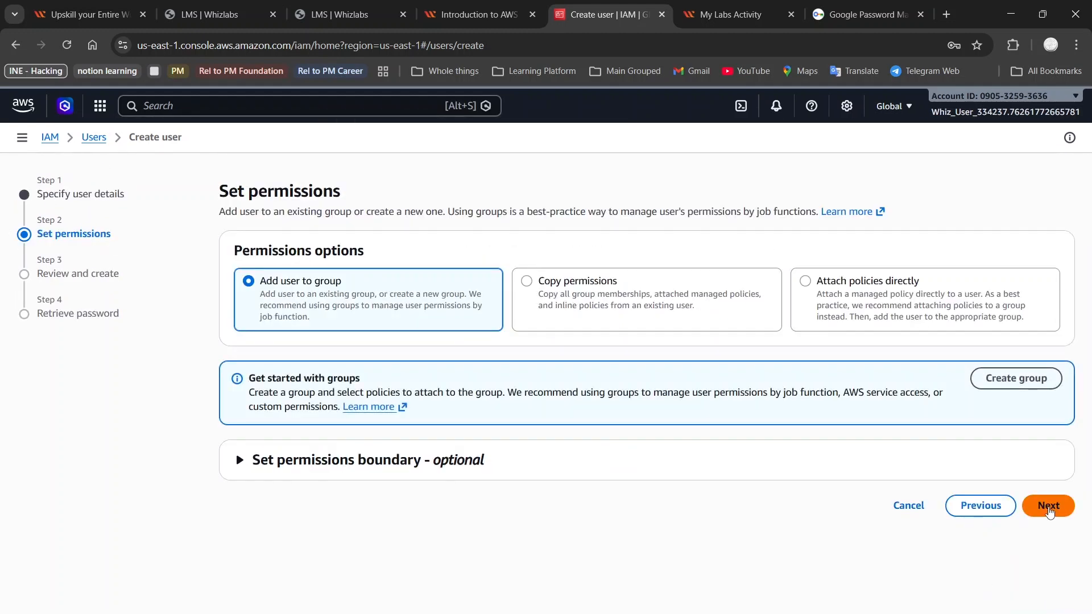
click(1049, 506)
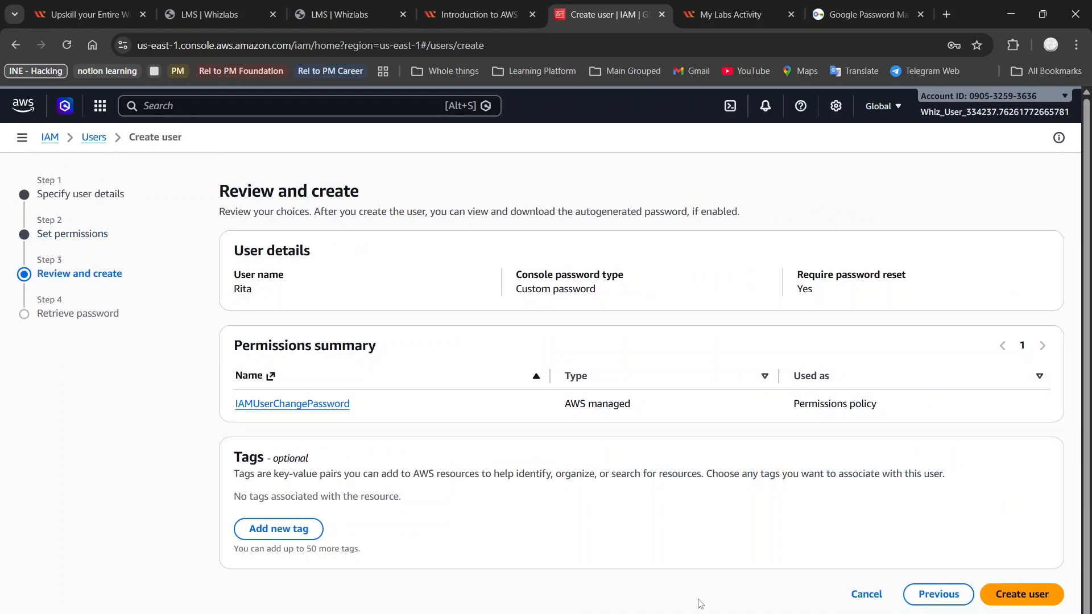
Step: Tag the fourth user with key HR-Team and value HR, and create the user
click(273, 535)
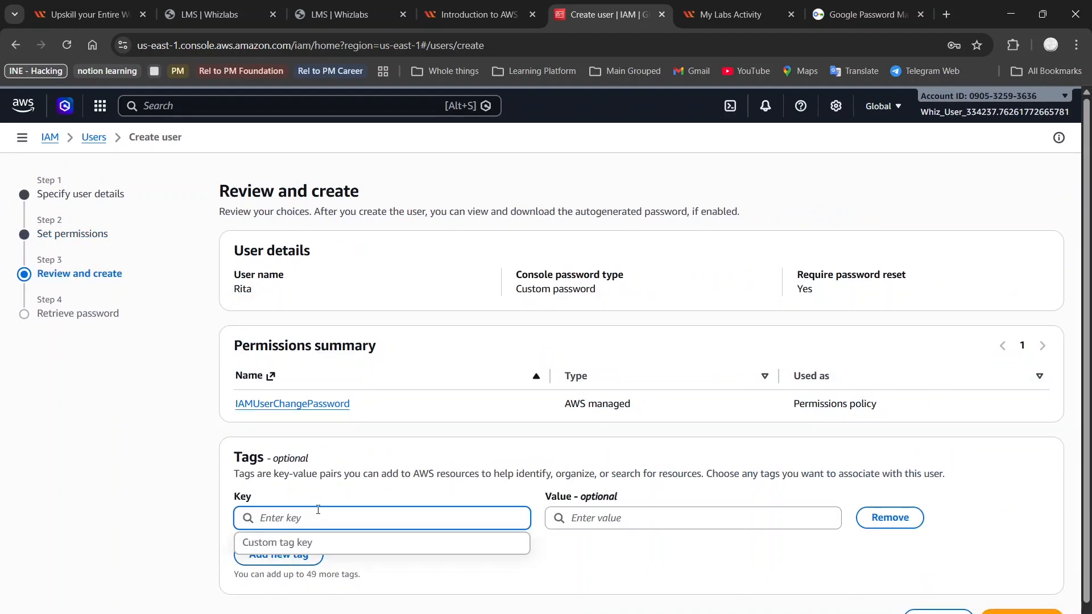
text(HR-Team)
click(616, 538)
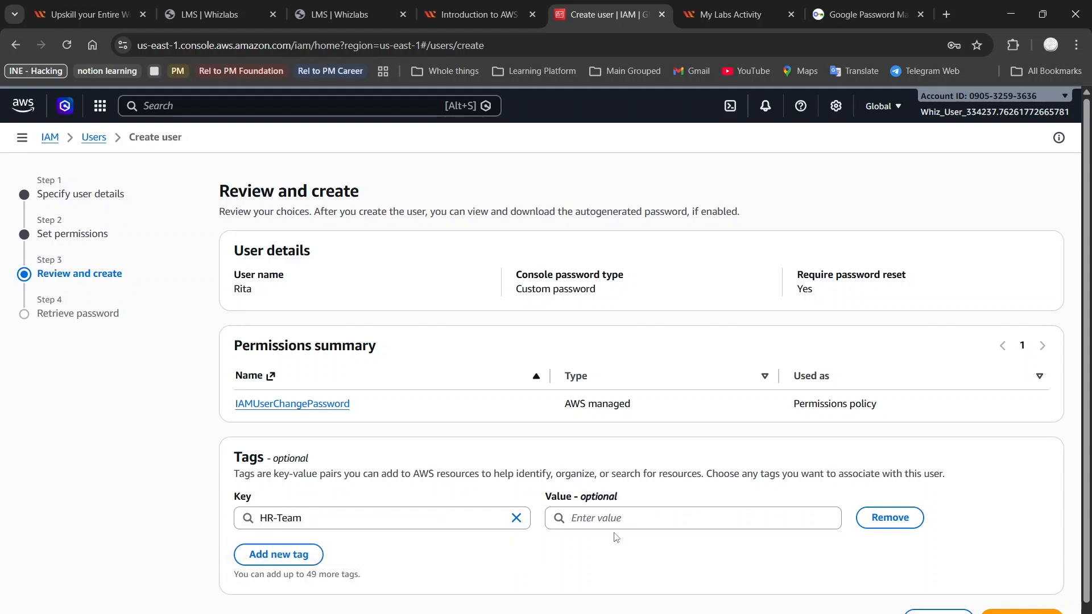
click(611, 513)
text(G)
key(BackSpace)
text(HR)
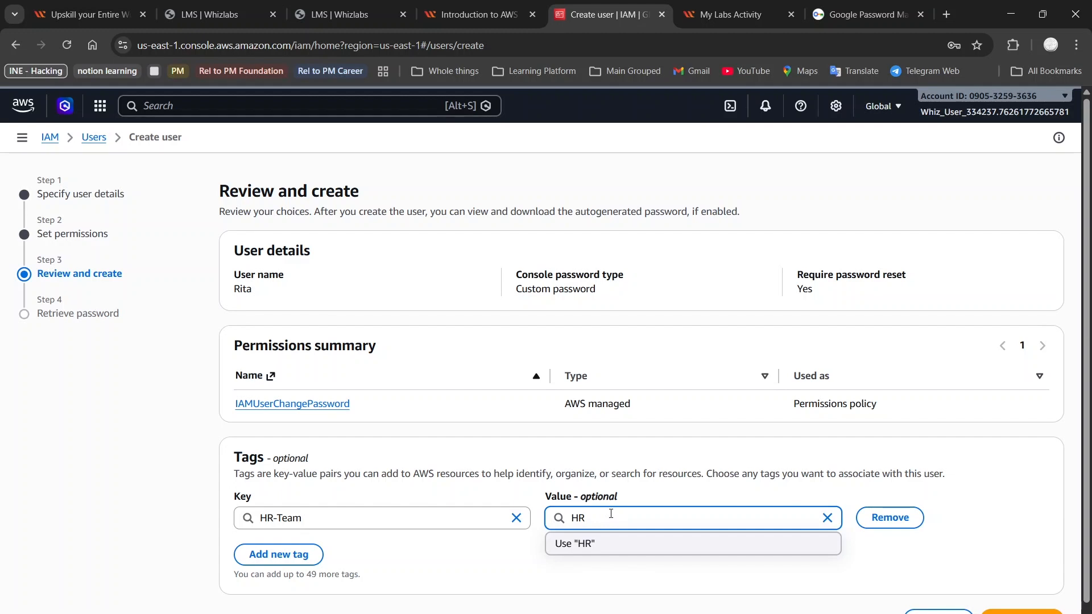
click(944, 558)
click(1017, 611)
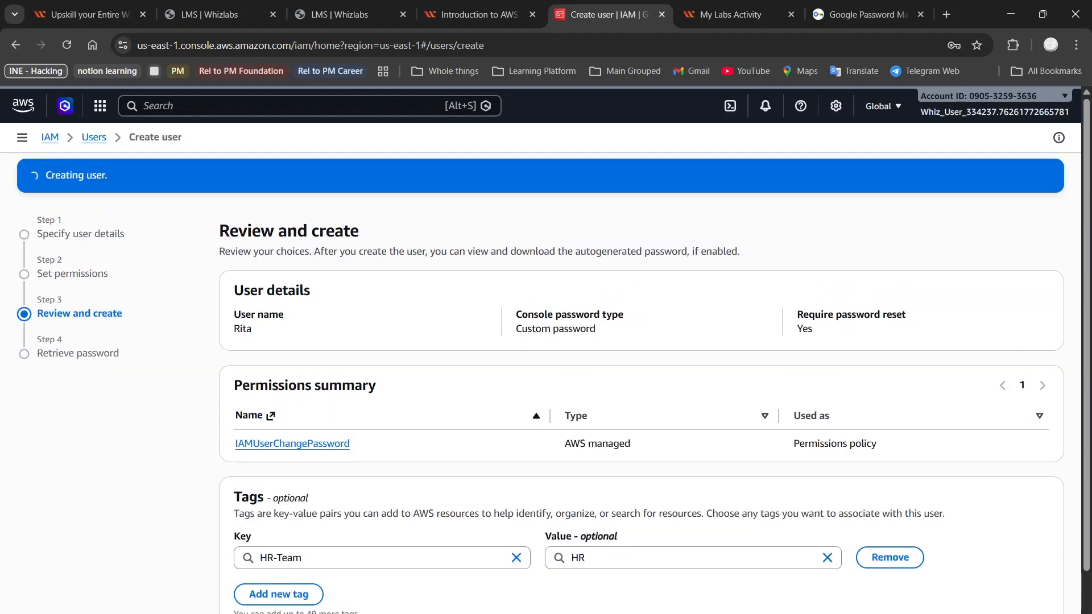
Step: Return to the users list without viewing or downloading the fourth user's console password
scroll(980, 583, down, 3)
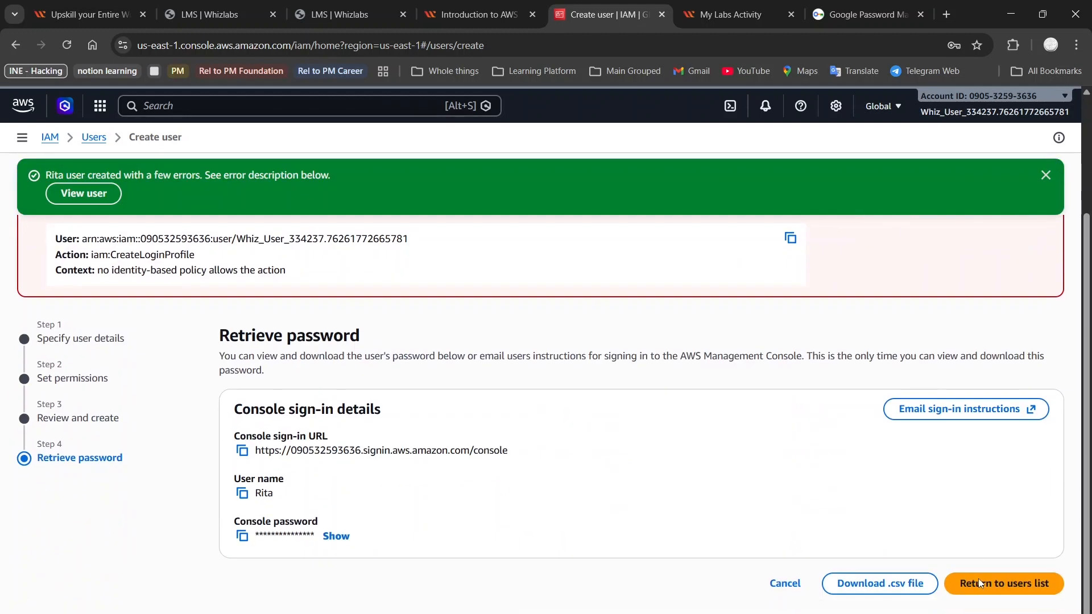
click(981, 584)
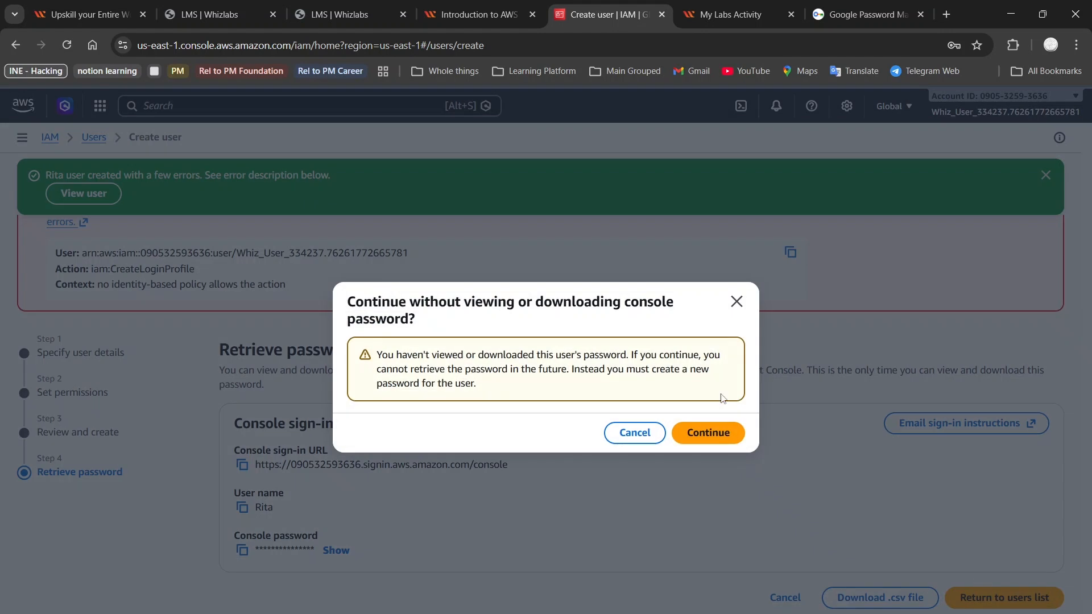
click(695, 446)
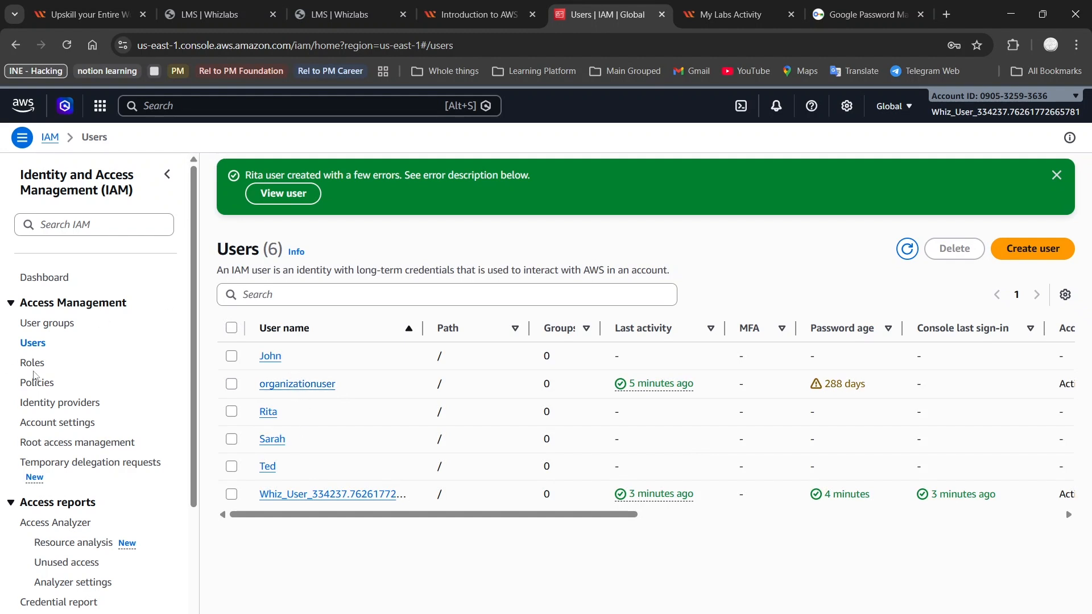
Step: Start a user group named Dev-Team and select the two users tagged as developers as its members
click(47, 324)
click(1029, 173)
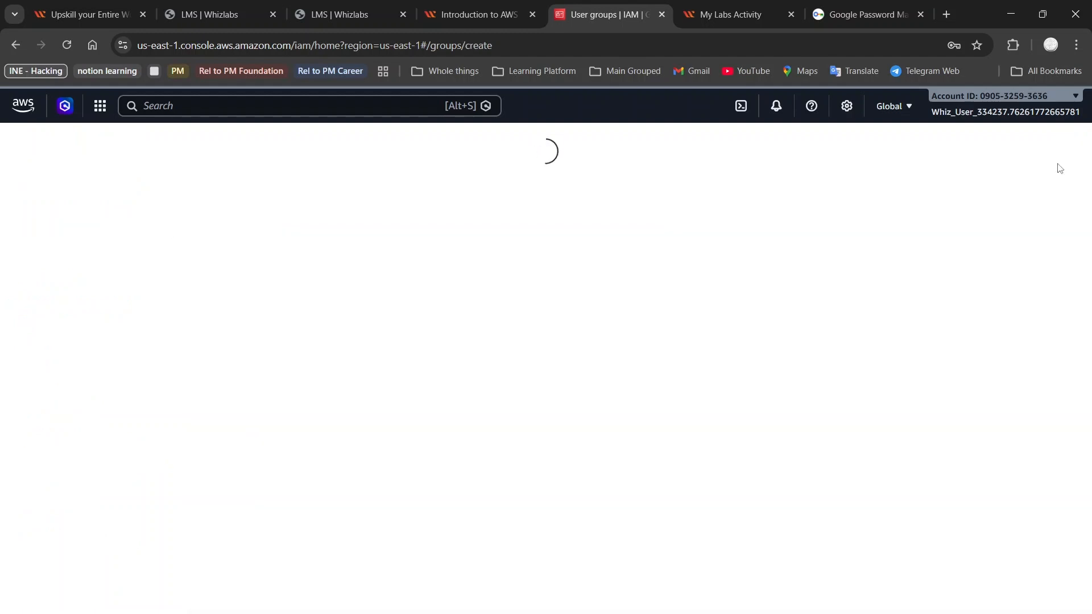
click(598, 273)
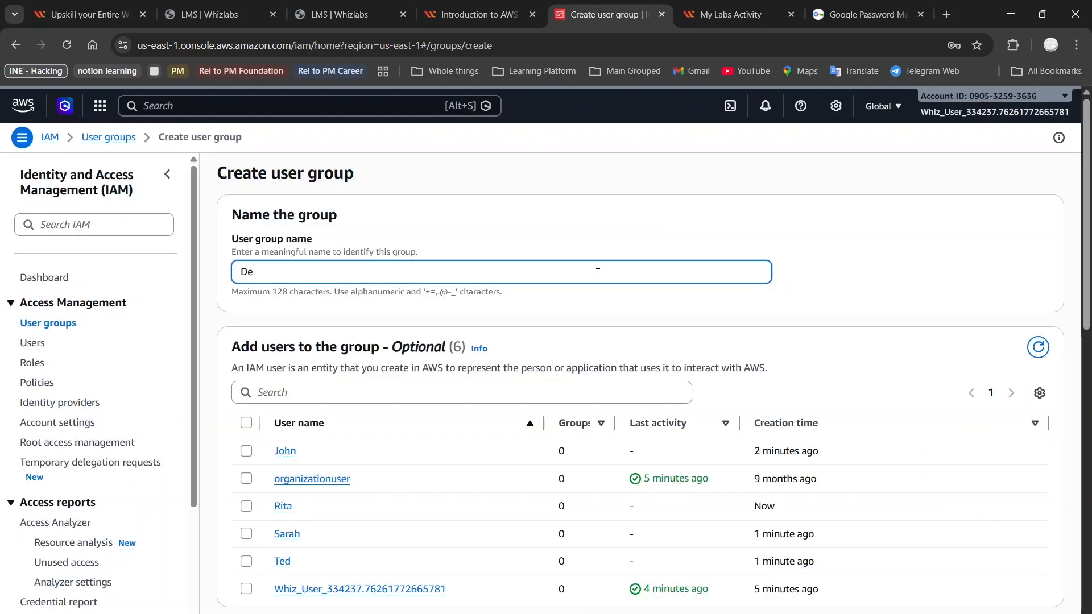
text(Dev-Team)
click(248, 540)
Step: Search the permissions policies for ec2re and select the AmazonEC2ReadOnlyAccess policy for the Dev-Team group
scroll(583, 356, down, 6)
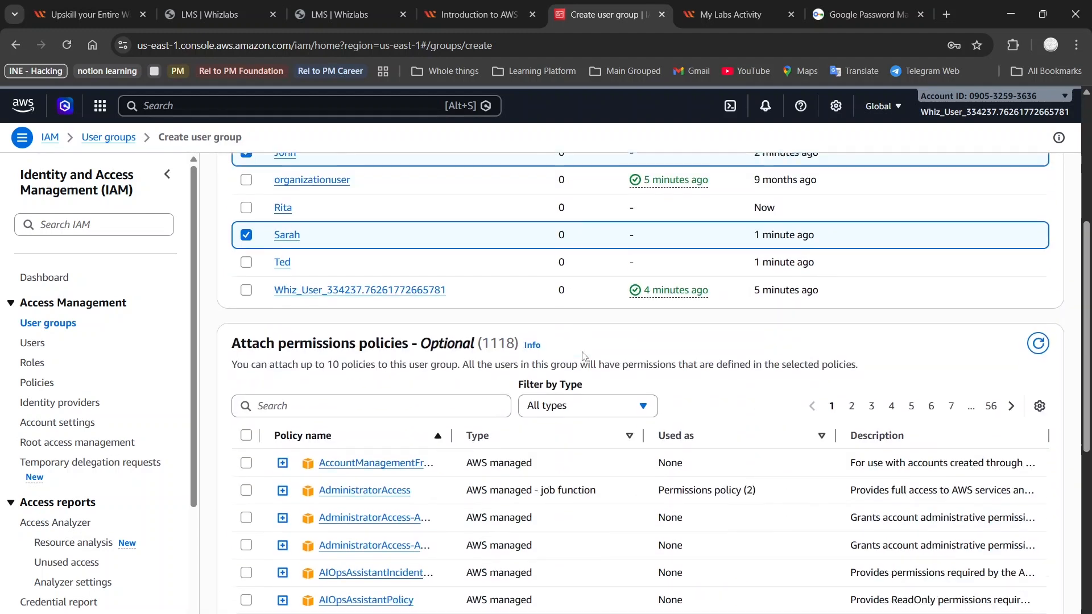
click(316, 283)
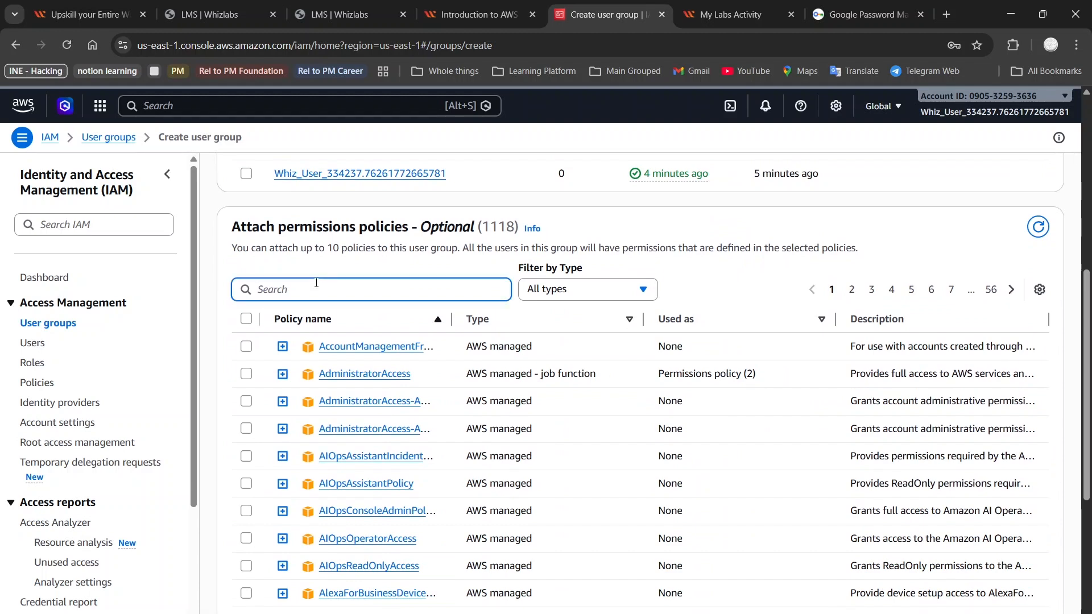
text(ec2re)
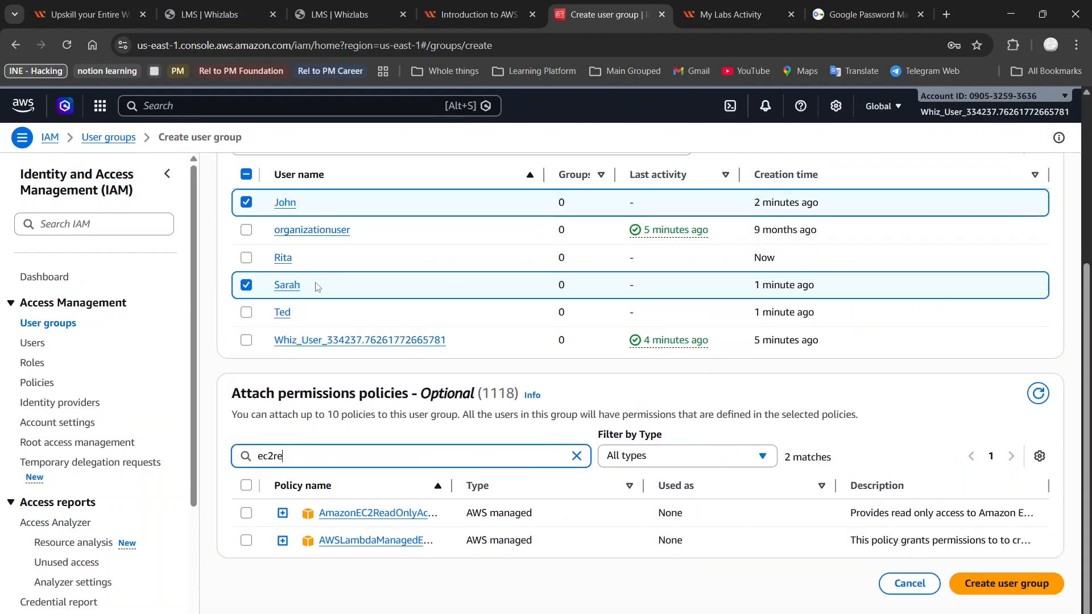
click(246, 514)
Step: Search the policies for s3re, add the AmazonS3ReadOnlyAccess policy, and create the Dev-Team user group
click(276, 456)
double_click(277, 455)
text(s3re)
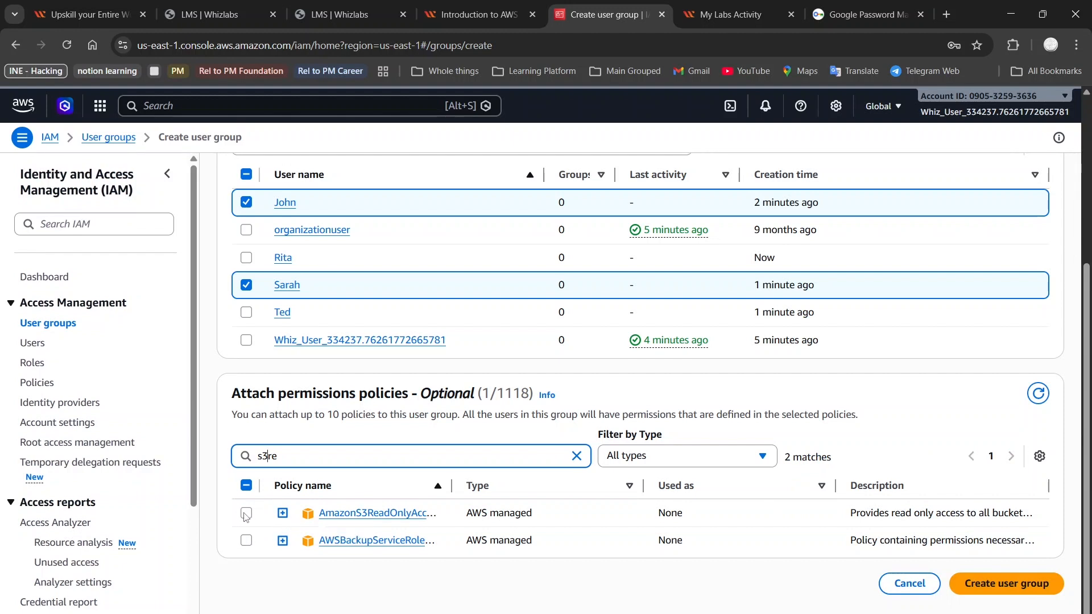
click(246, 514)
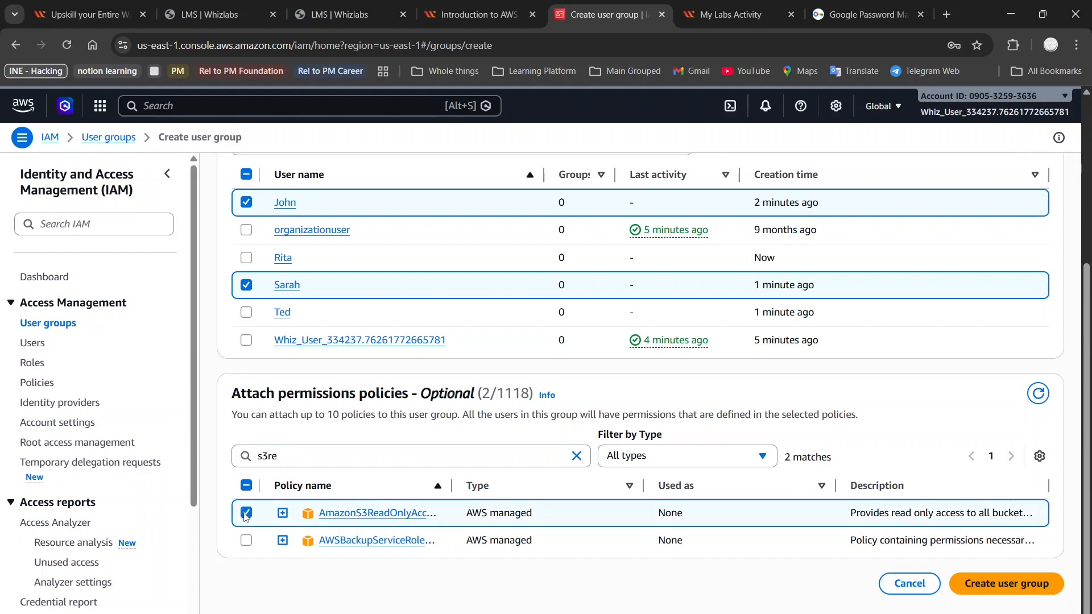
click(1019, 586)
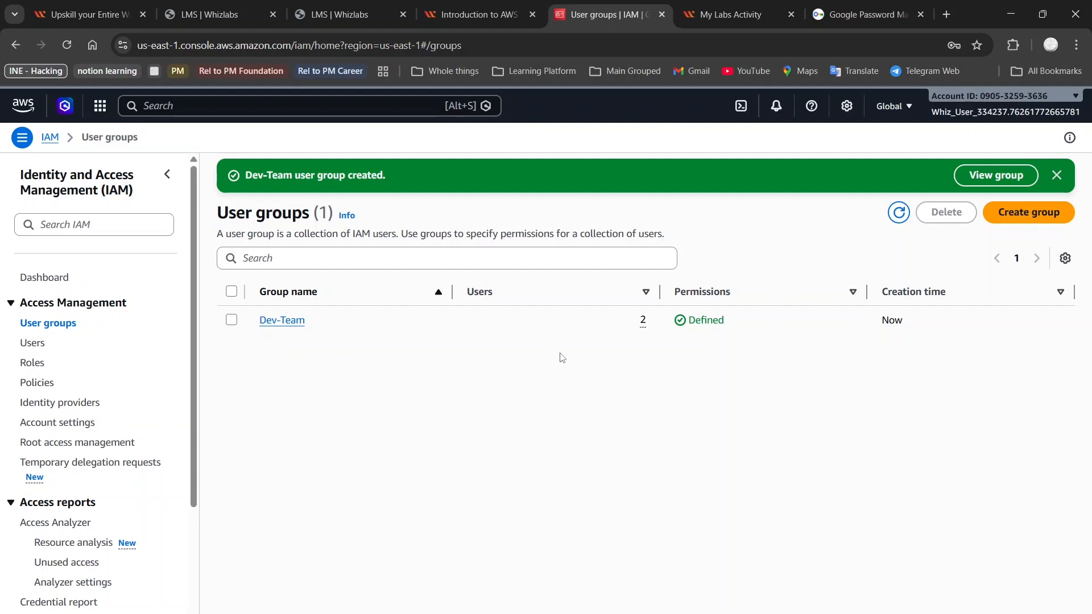
Step: Start a user group named HR-Team and select the two most recently created lab users as its members
click(1028, 212)
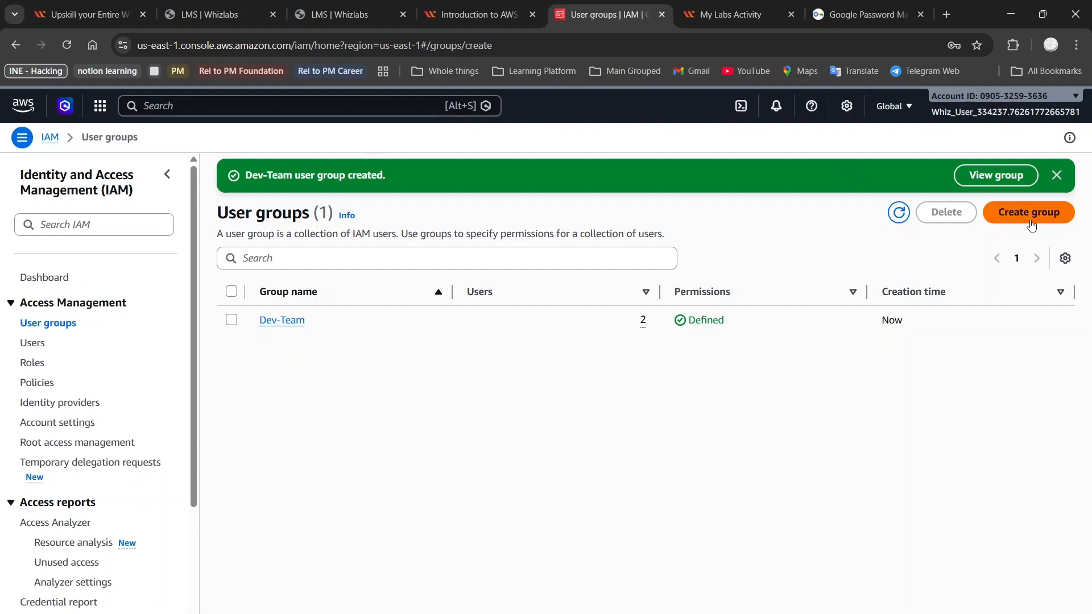
click(452, 306)
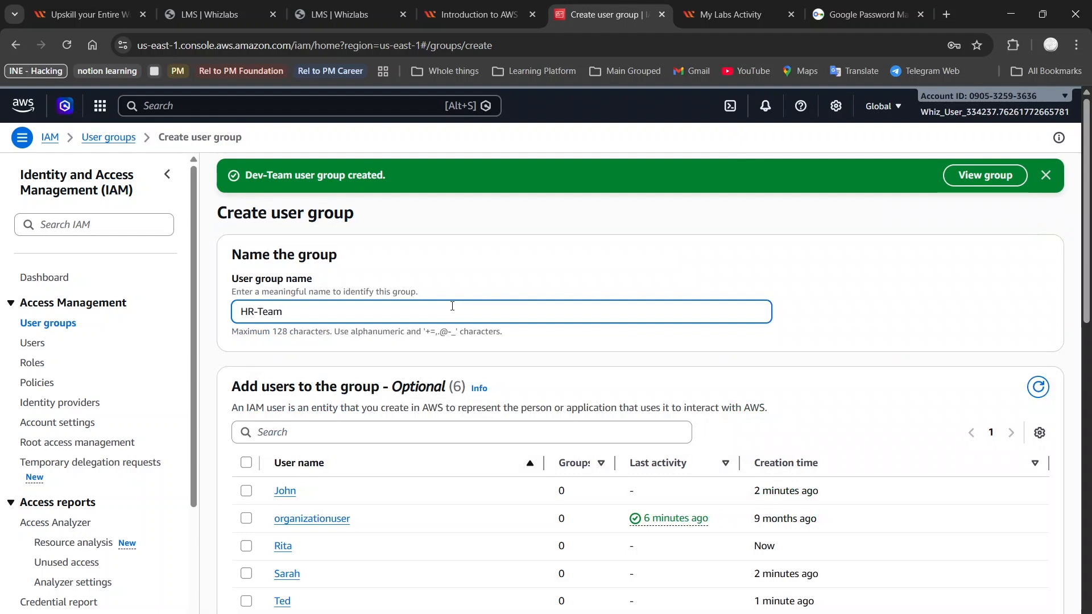
scroll(267, 519, down, 2)
click(247, 426)
click(253, 483)
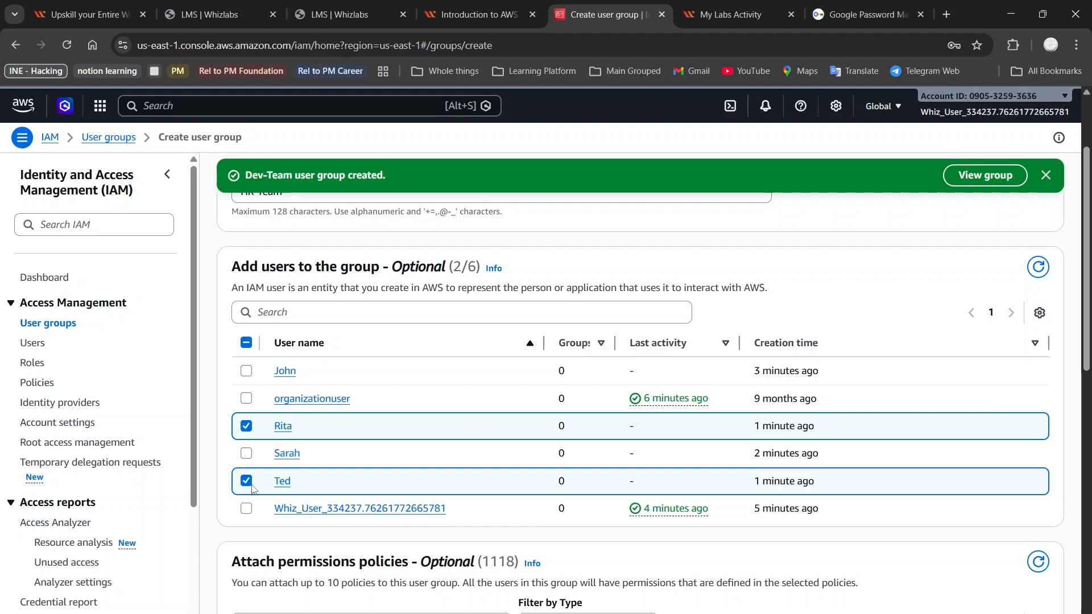
Step: Search the permissions policies for billi, select the Billing job function policy, and create the HR-Team user group
scroll(613, 458, down, 6)
click(410, 265)
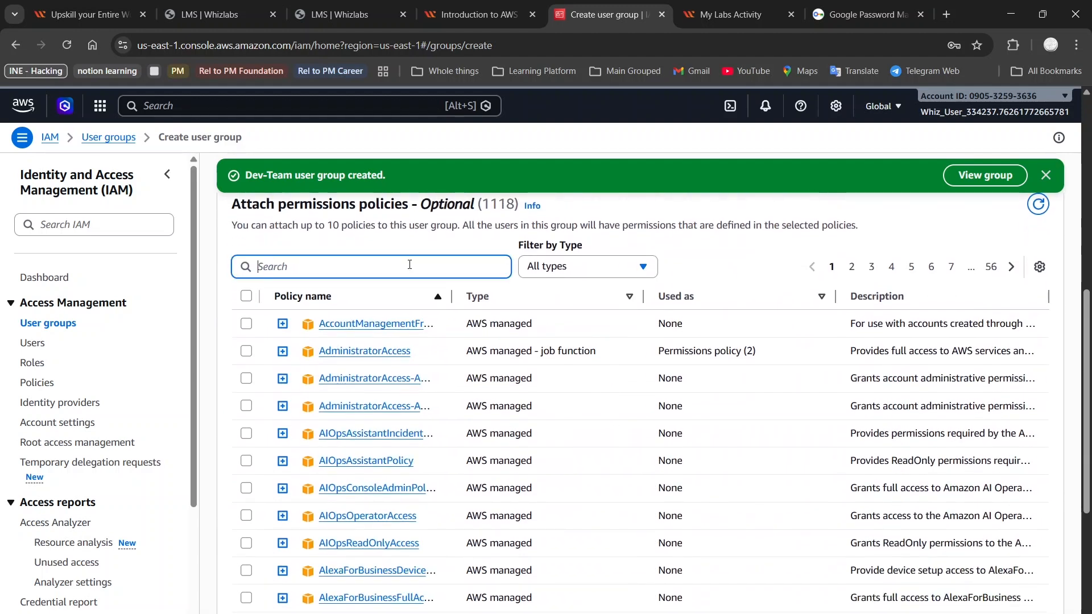
text(billi)
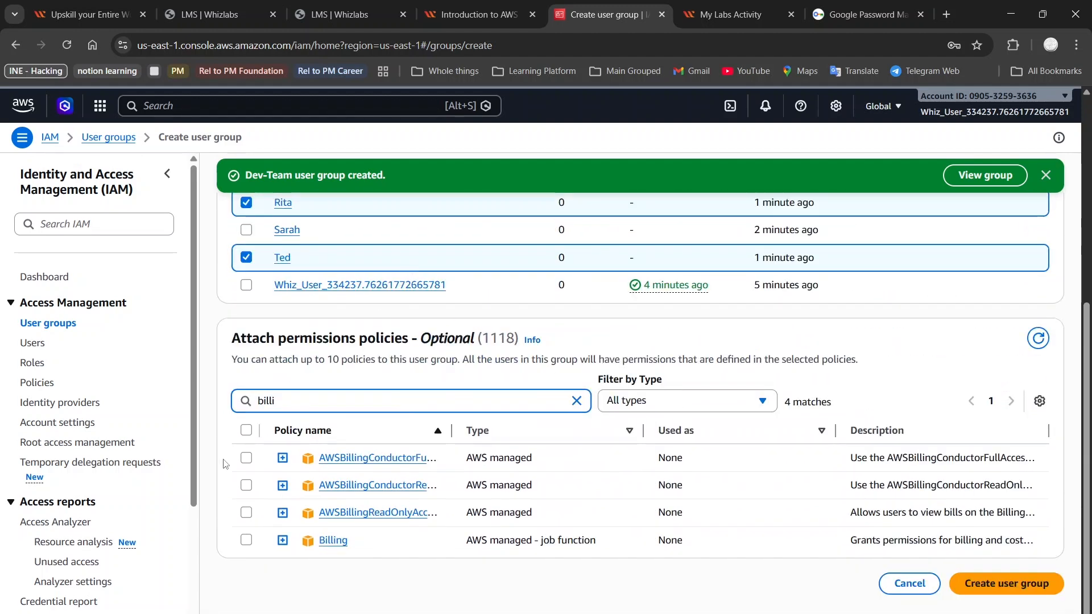
click(246, 542)
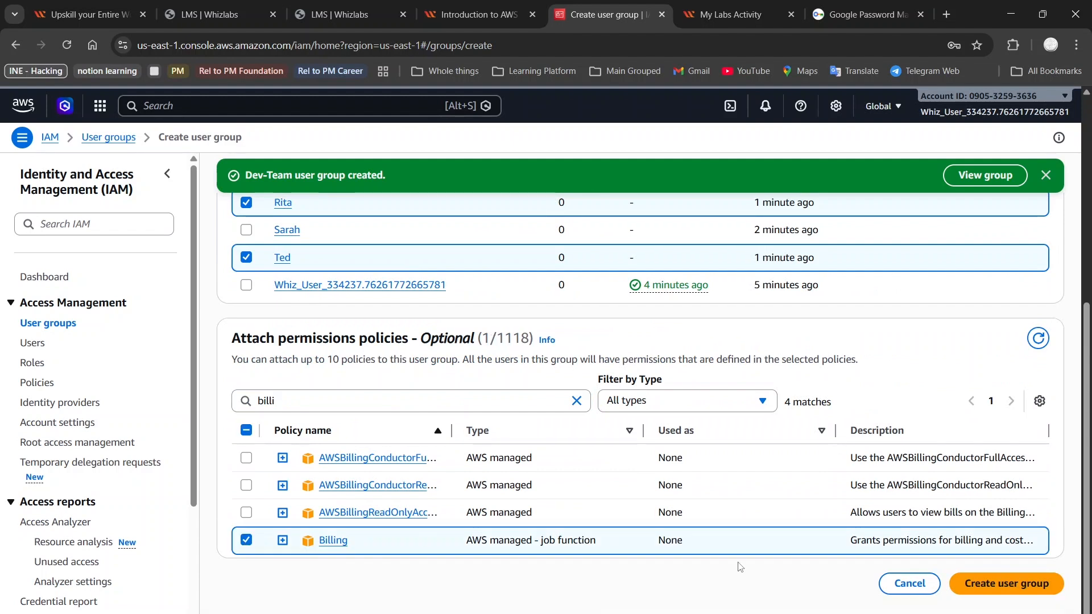
drag(886, 584, 986, 593)
click(986, 593)
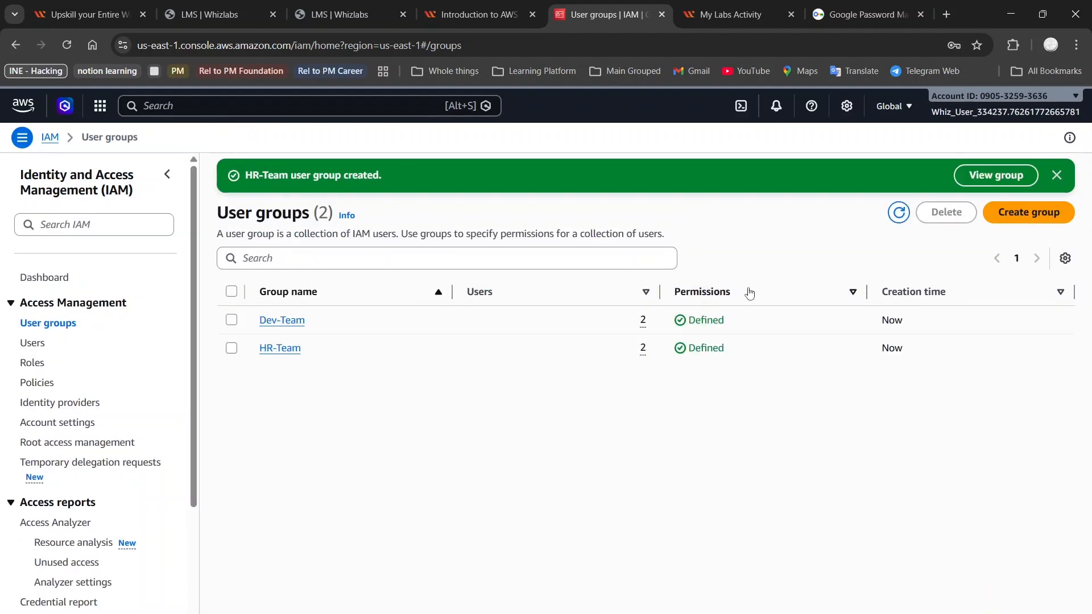
Step: Switch to the Whizlabs lab page and run the lab validation for the two IAM groups
click(432, 6)
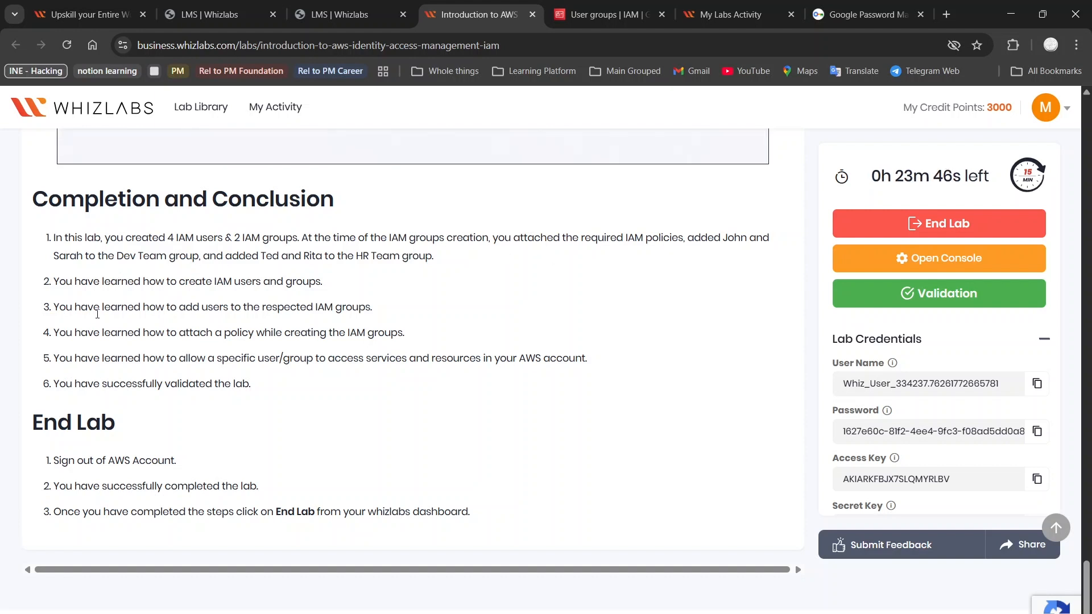
scroll(98, 314, down, 1)
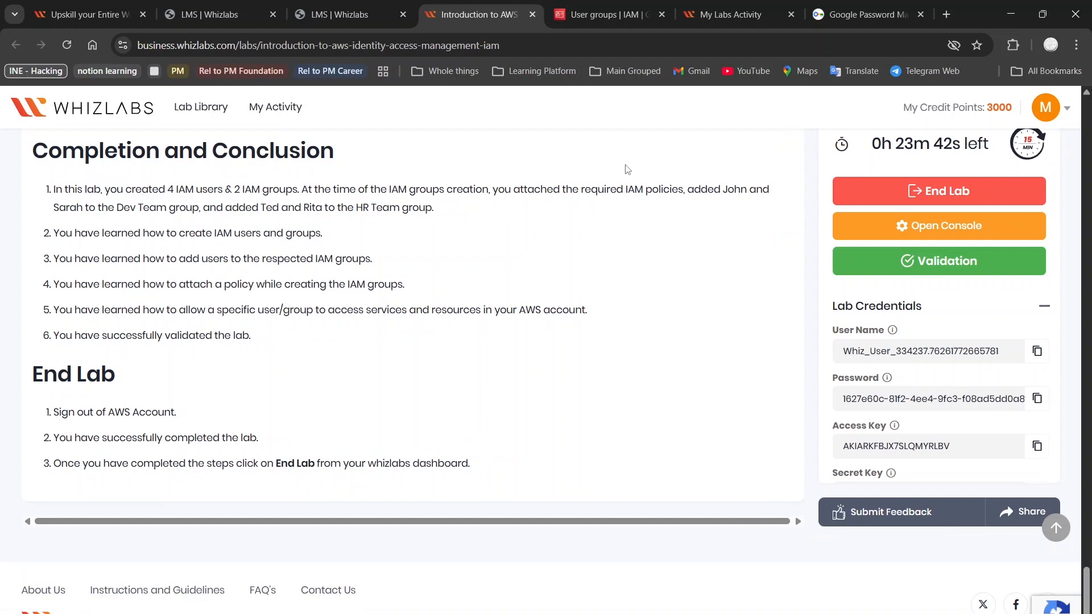
click(700, 6)
click(635, 6)
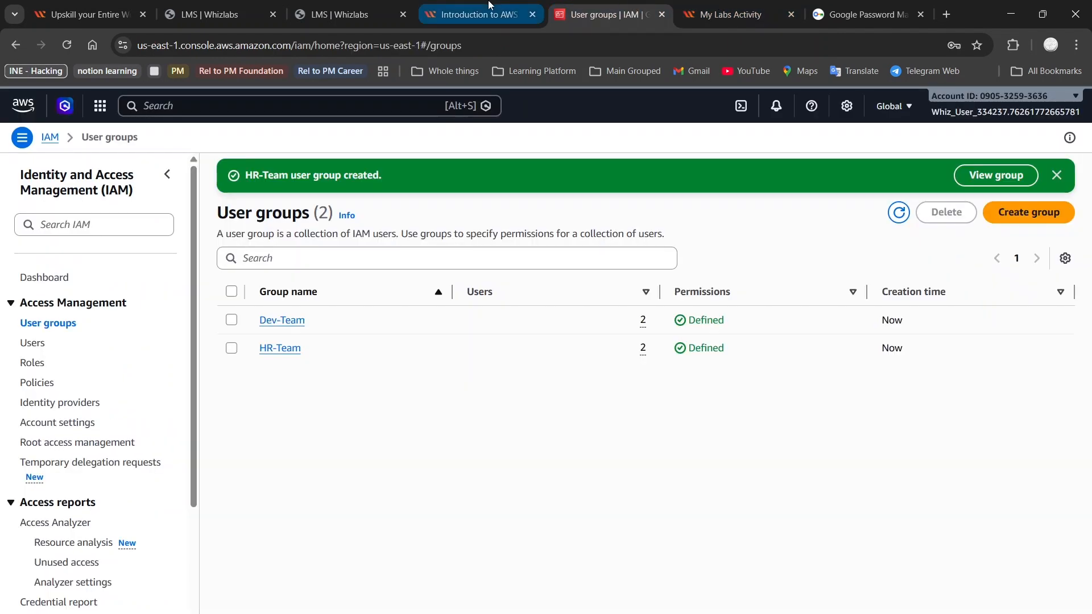
click(489, 4)
scroll(455, 222, up, 6)
click(913, 295)
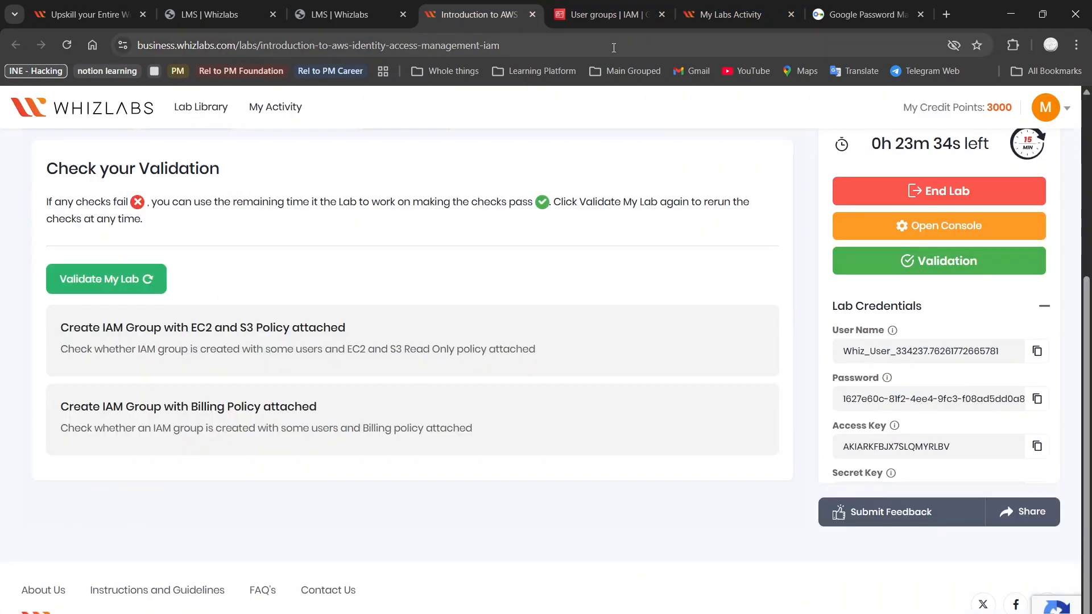
click(88, 278)
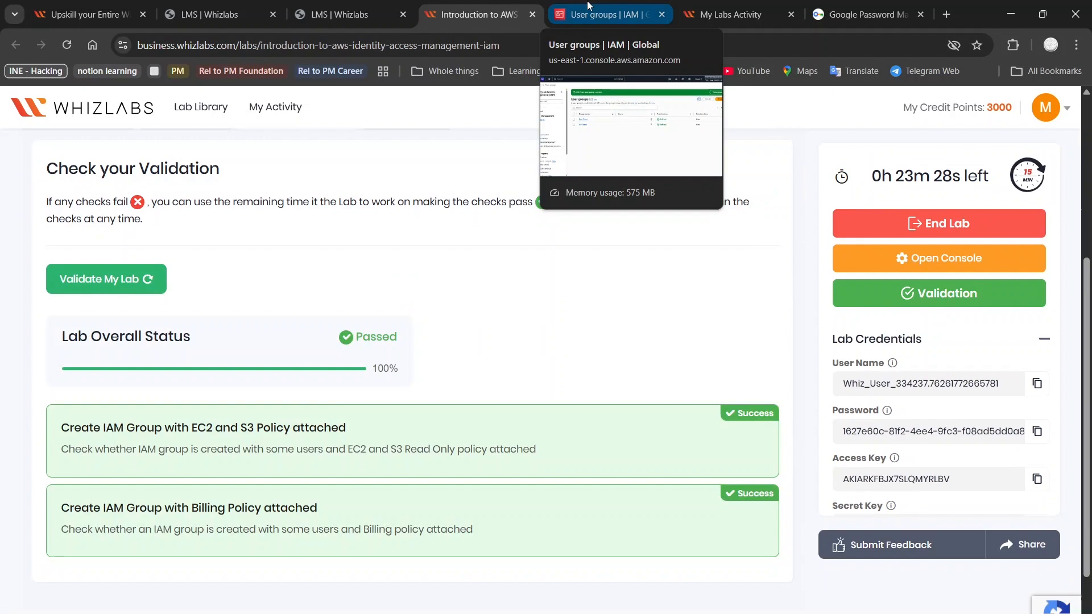
Step: Switch back to the AWS console and sign out of the AWS account
click(587, 1)
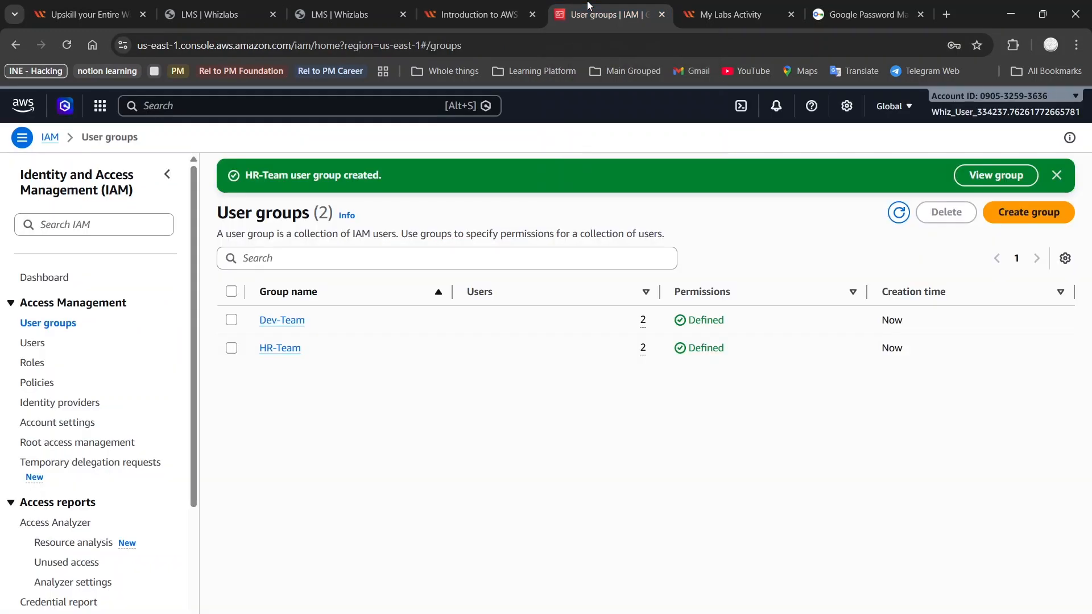
click(1061, 116)
click(1043, 487)
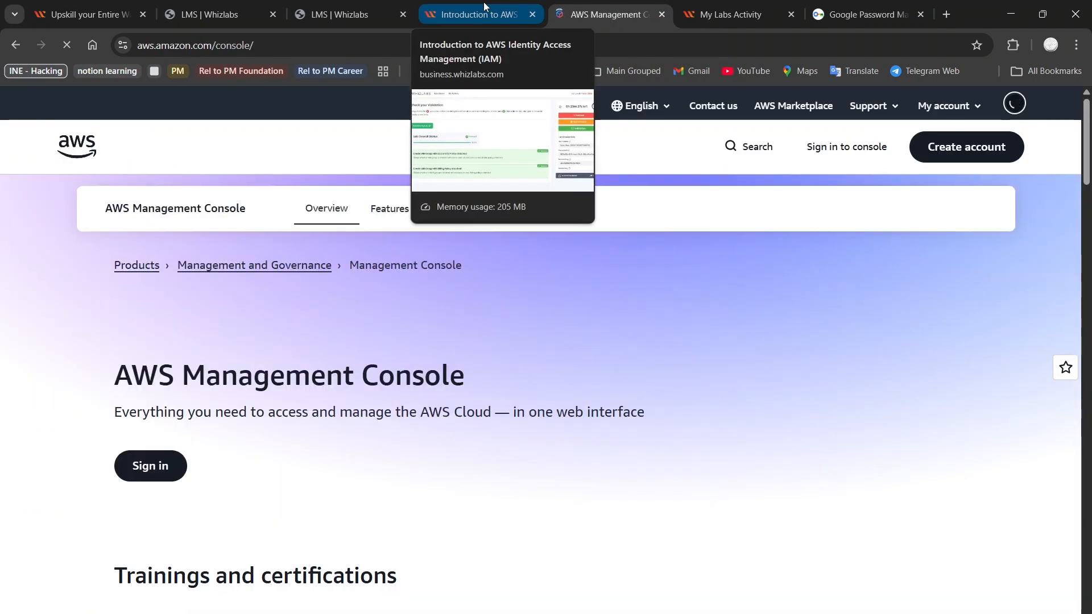
Step: Return to the Whizlabs lab page and review the lab steps and the FAQ about the user creation error message
click(484, 8)
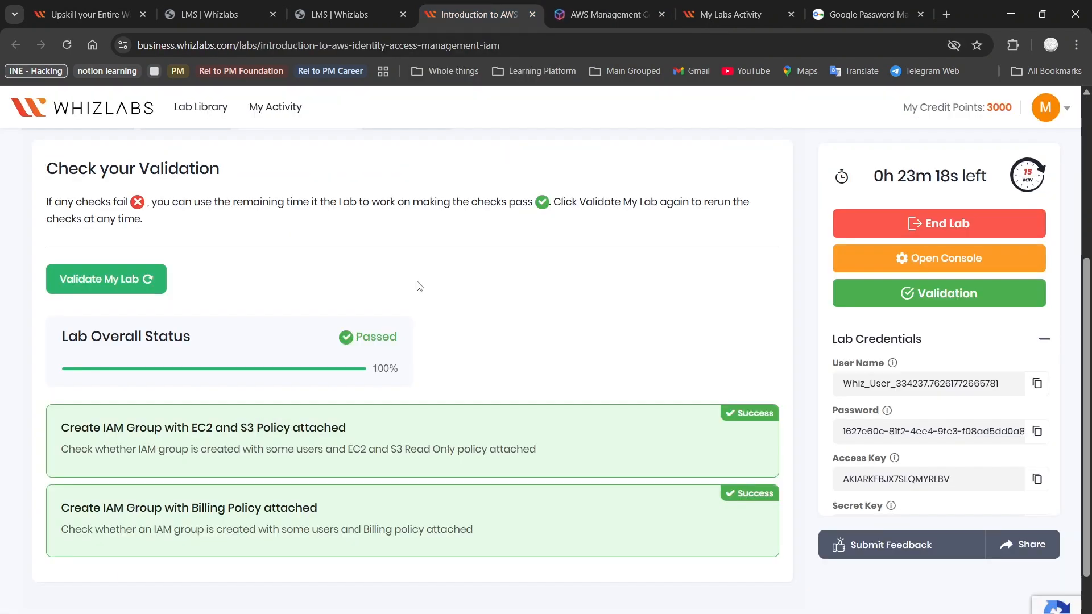
scroll(417, 282, up, 5)
click(413, 388)
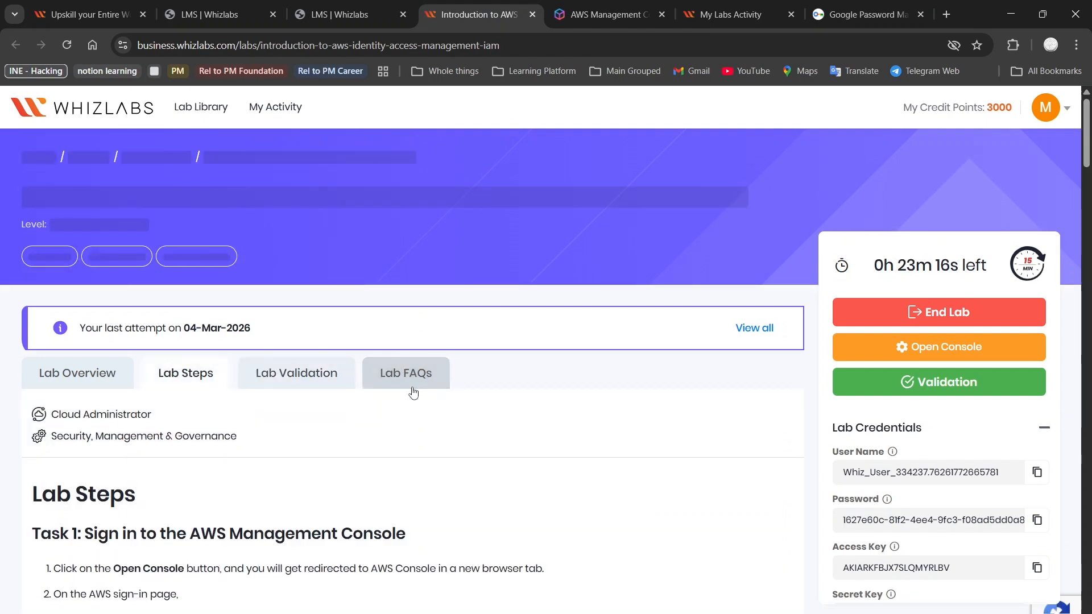
scroll(312, 443, down, 6)
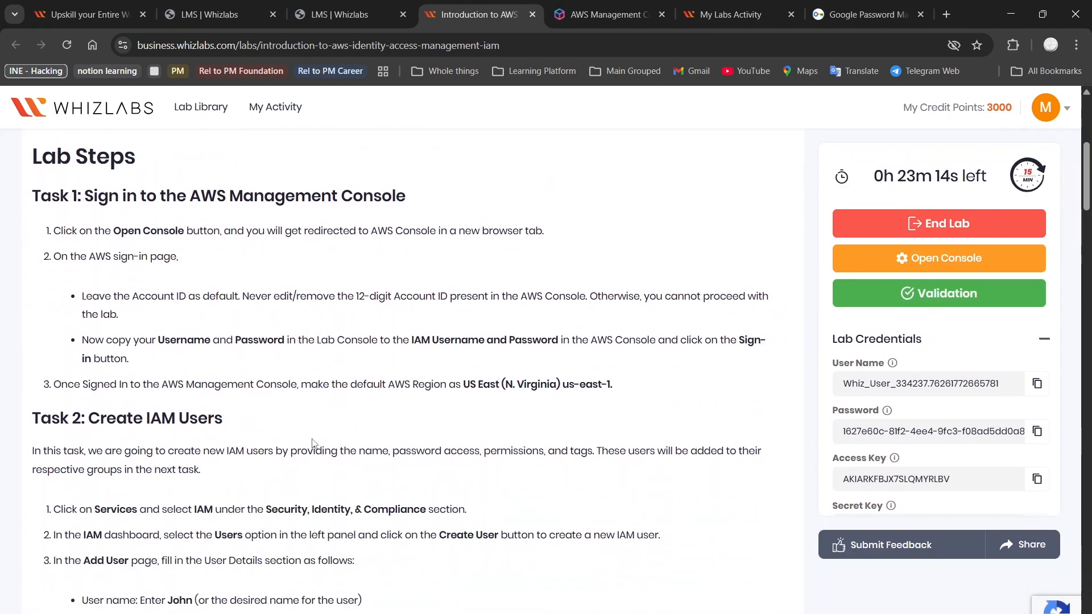
scroll(313, 443, up, 5)
scroll(314, 443, down, 4)
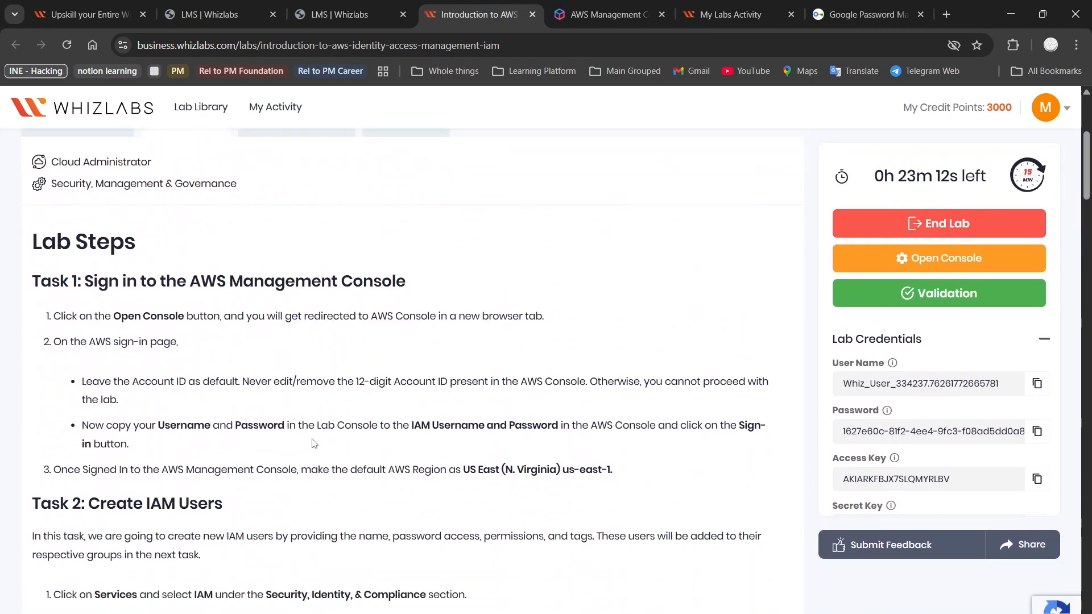
scroll(364, 318, up, 2)
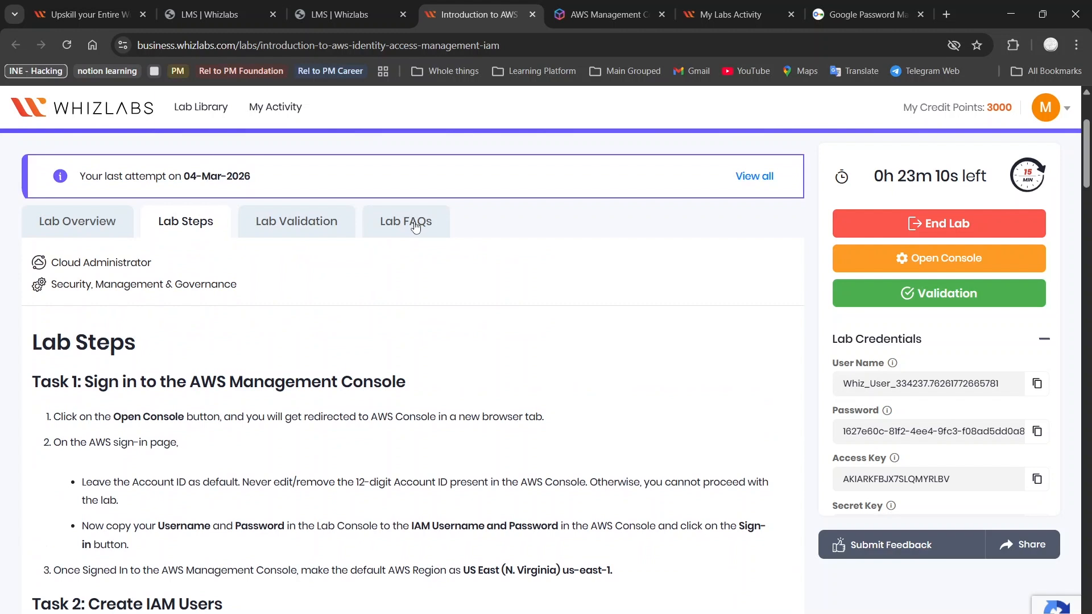
click(415, 227)
scroll(290, 432, down, 2)
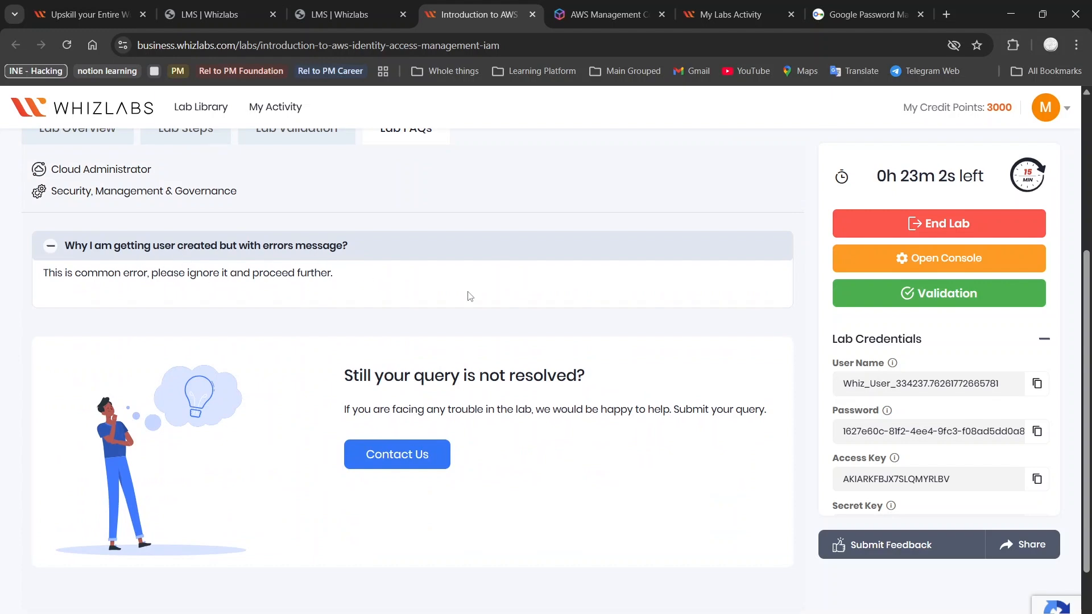
scroll(575, 311, up, 5)
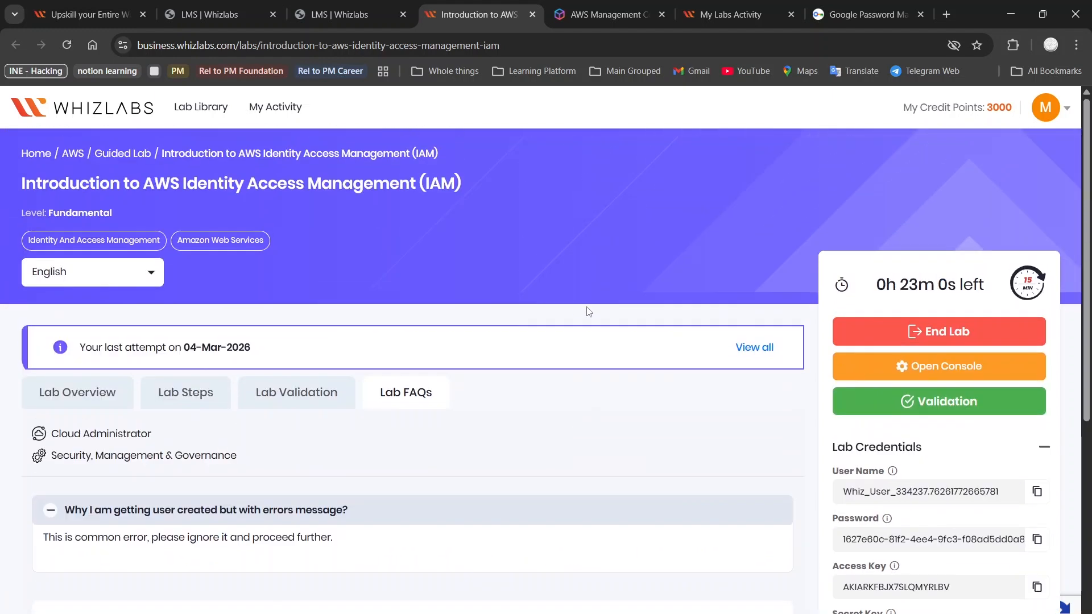
Step: Rerun the Whizlabs lab validation and check the overall status and both IAM group checks
click(902, 406)
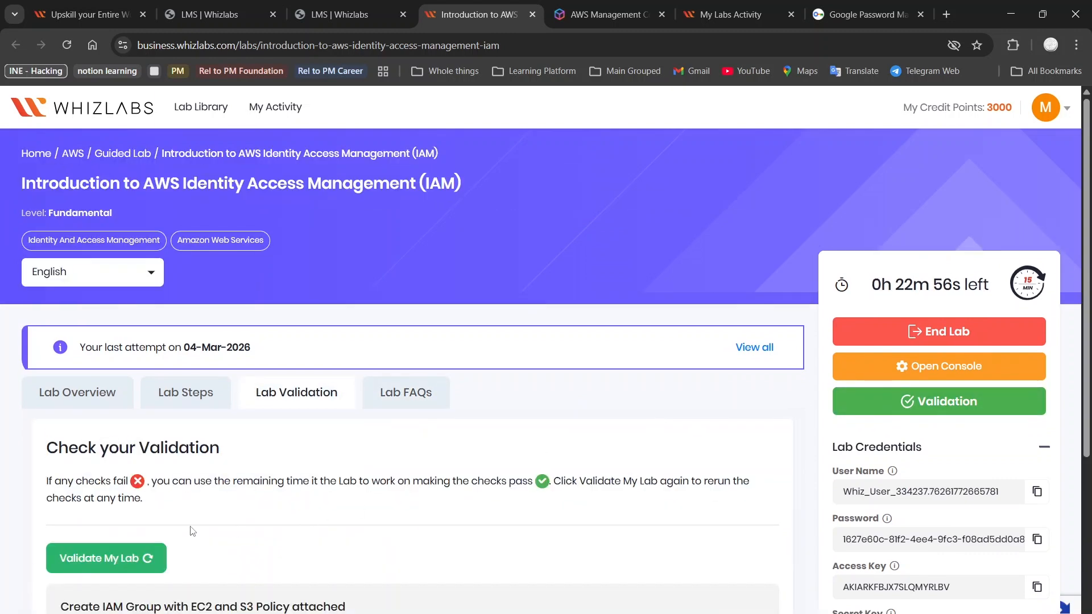
click(148, 564)
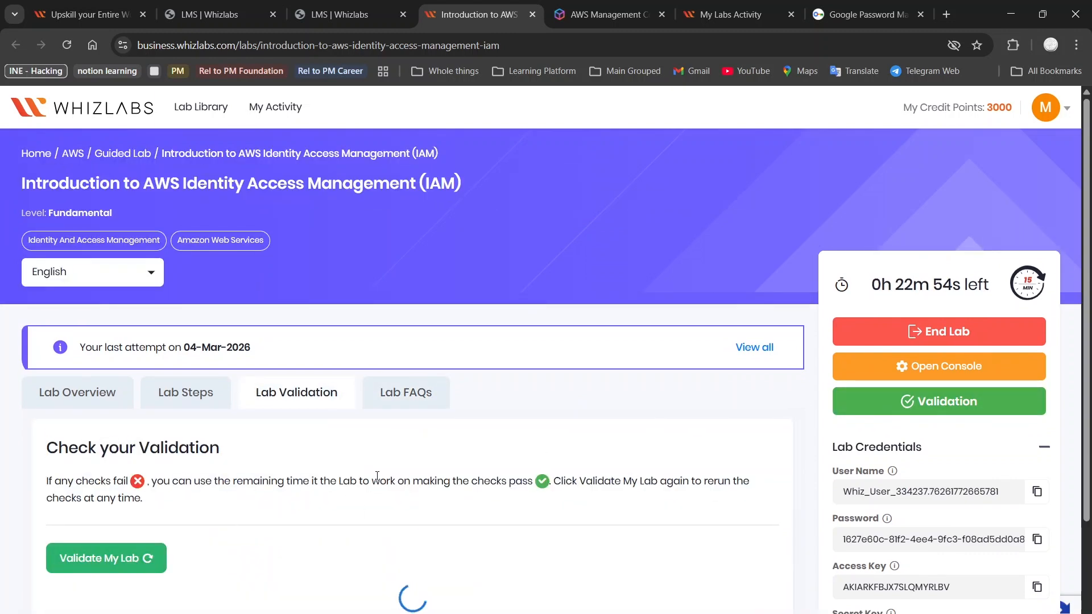
scroll(378, 478, down, 3)
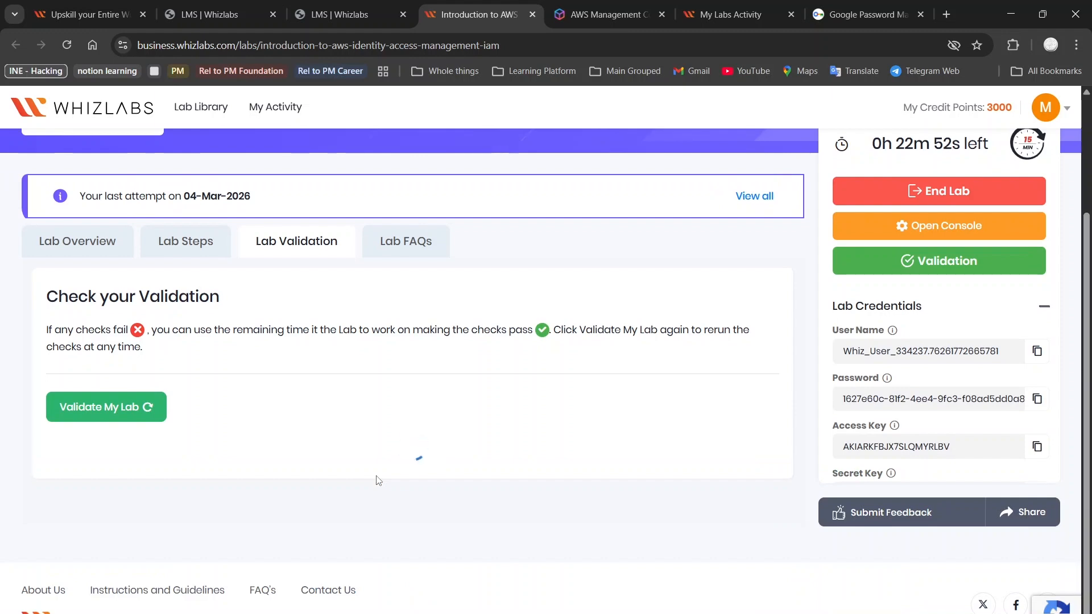
scroll(458, 419, down, 4)
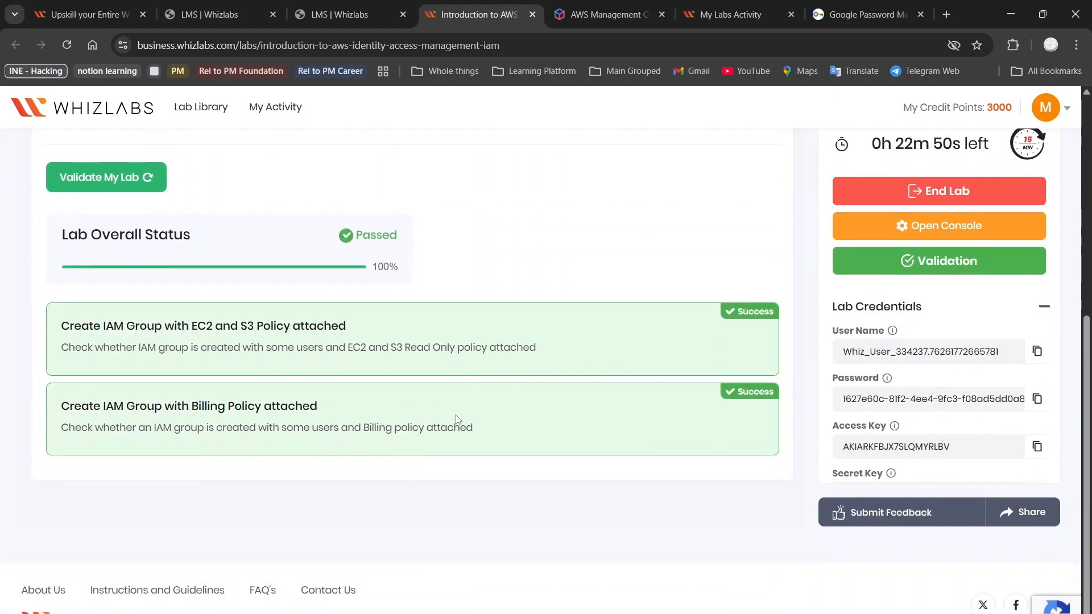
scroll(458, 420, up, 5)
scroll(535, 418, up, 2)
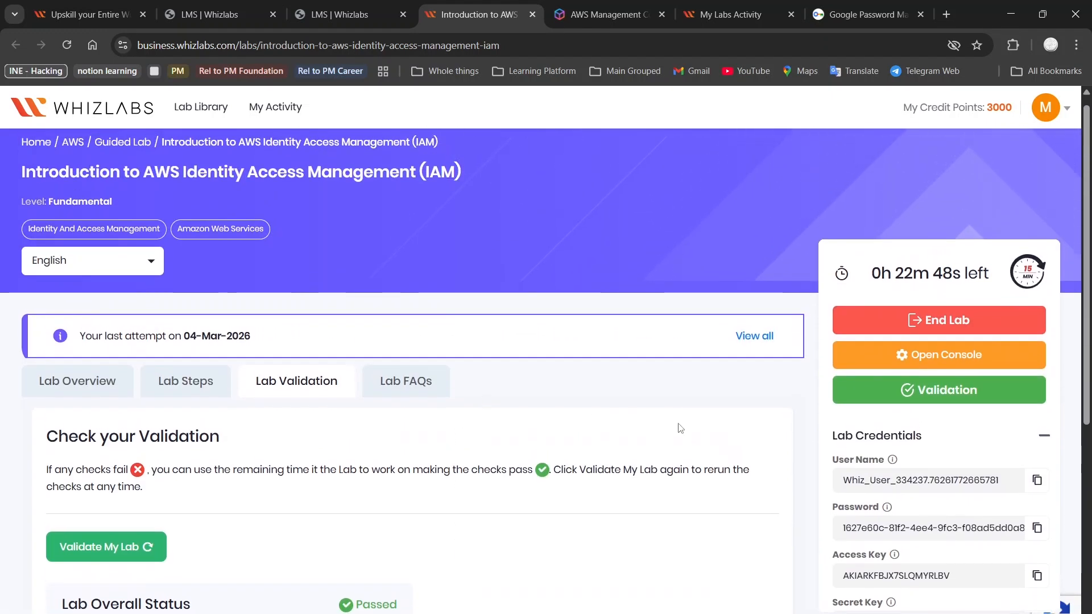
Step: End the AWS Identity Access Management lab on Whizlabs and confirm ending it
click(915, 333)
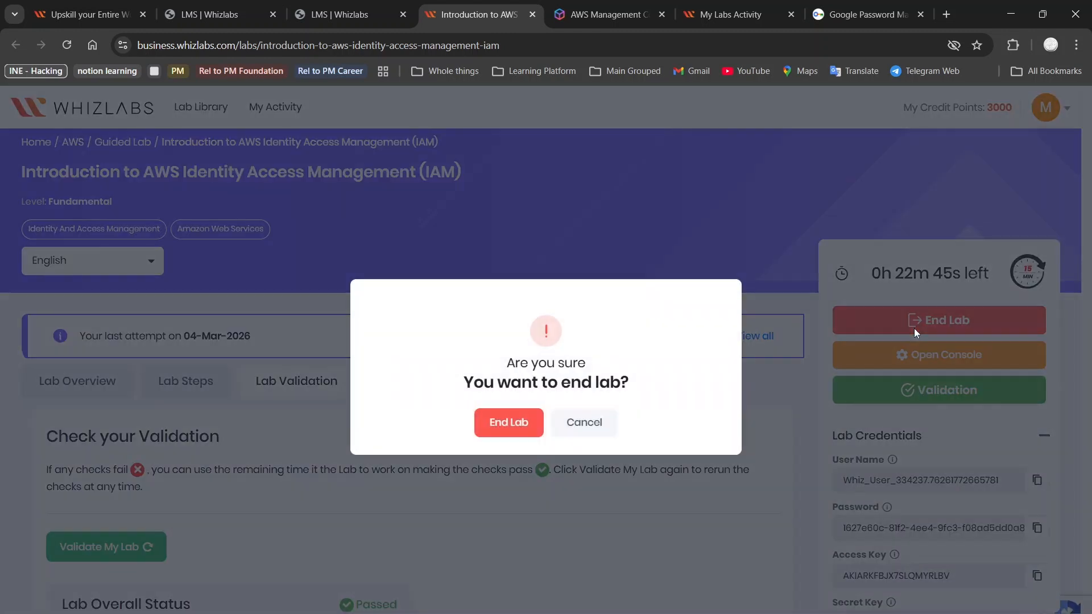
click(500, 423)
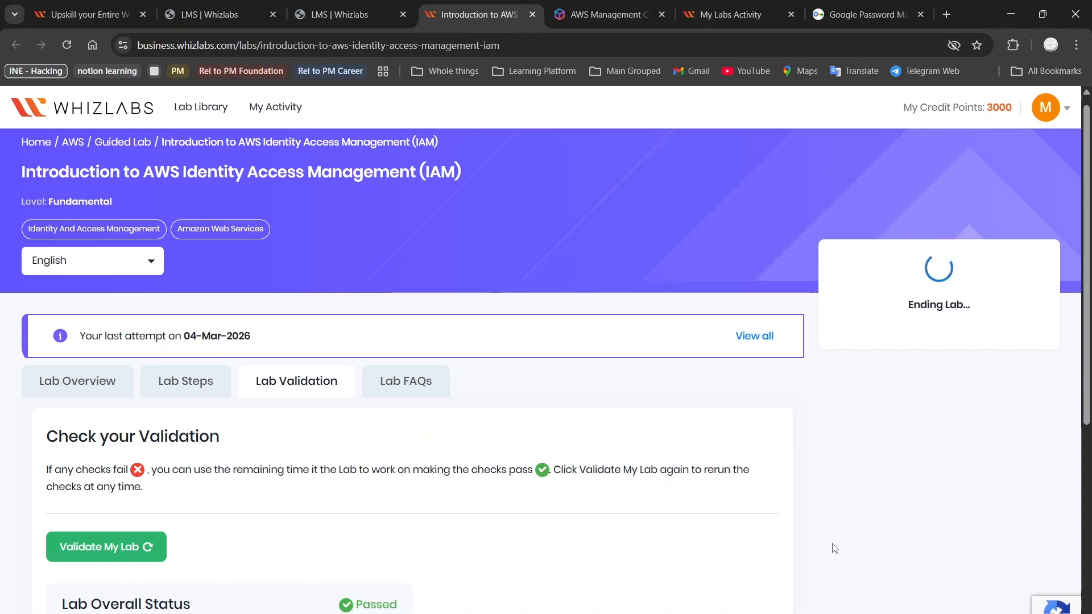
mouse_move(842, 613)
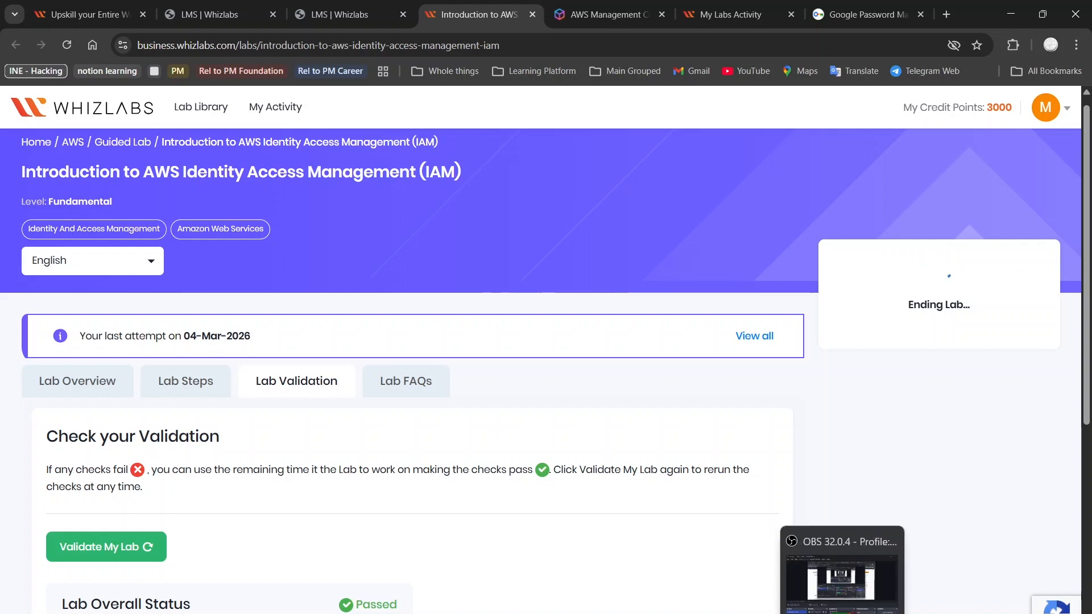
click(842, 580)
click(869, 465)
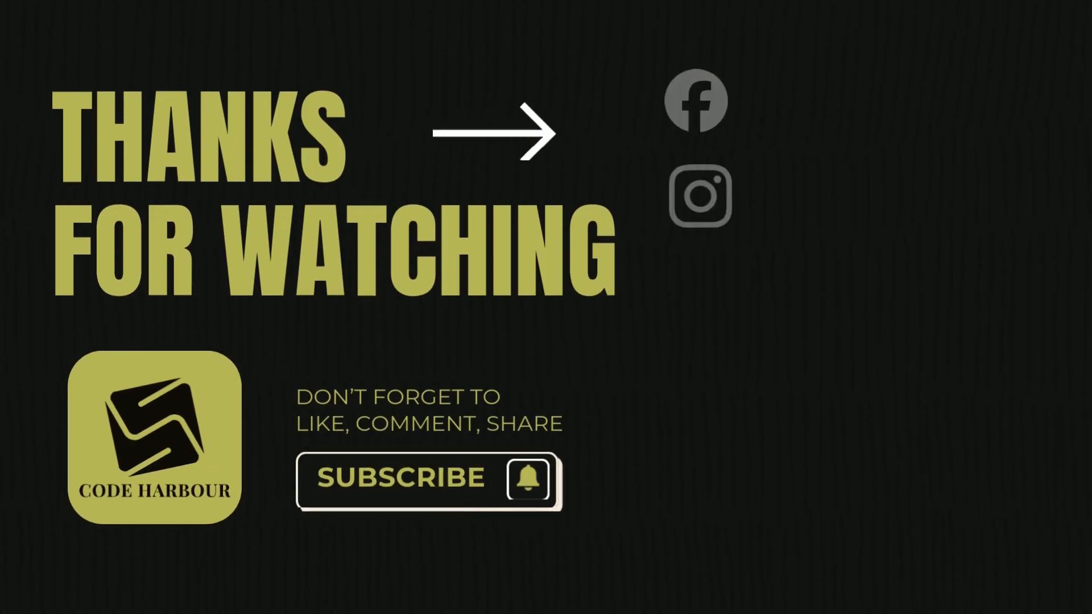